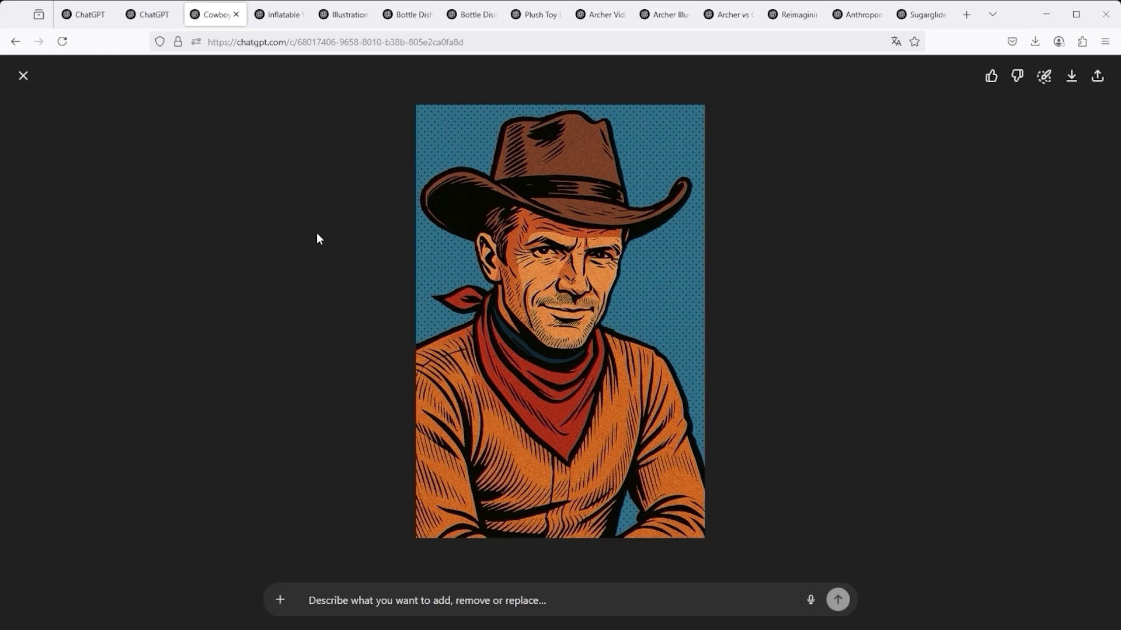
View the inflatable figure image, then examine the South Park-style Mount Everest prompt and its generated illustration
left_click(278, 15)
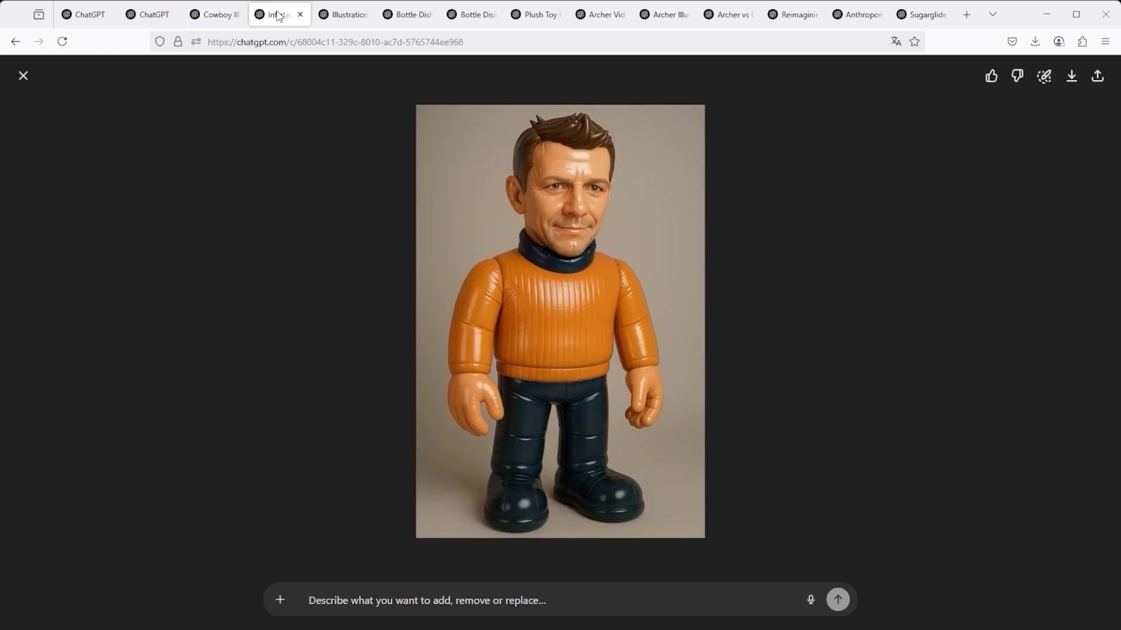
left_click(348, 21)
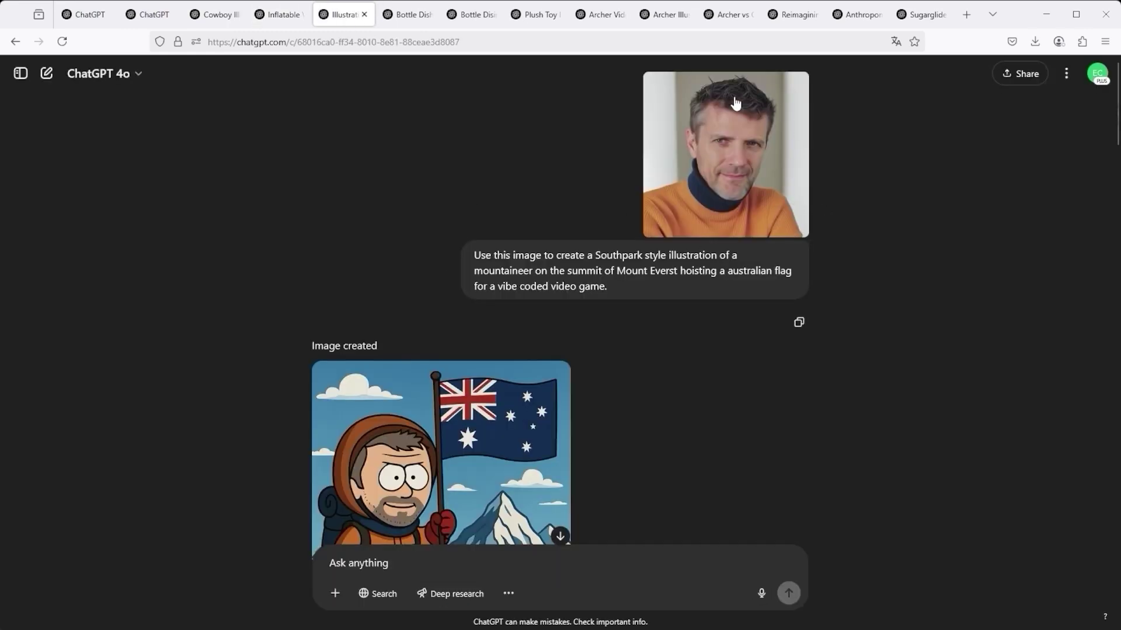
left_click_drag(475, 255, 667, 320)
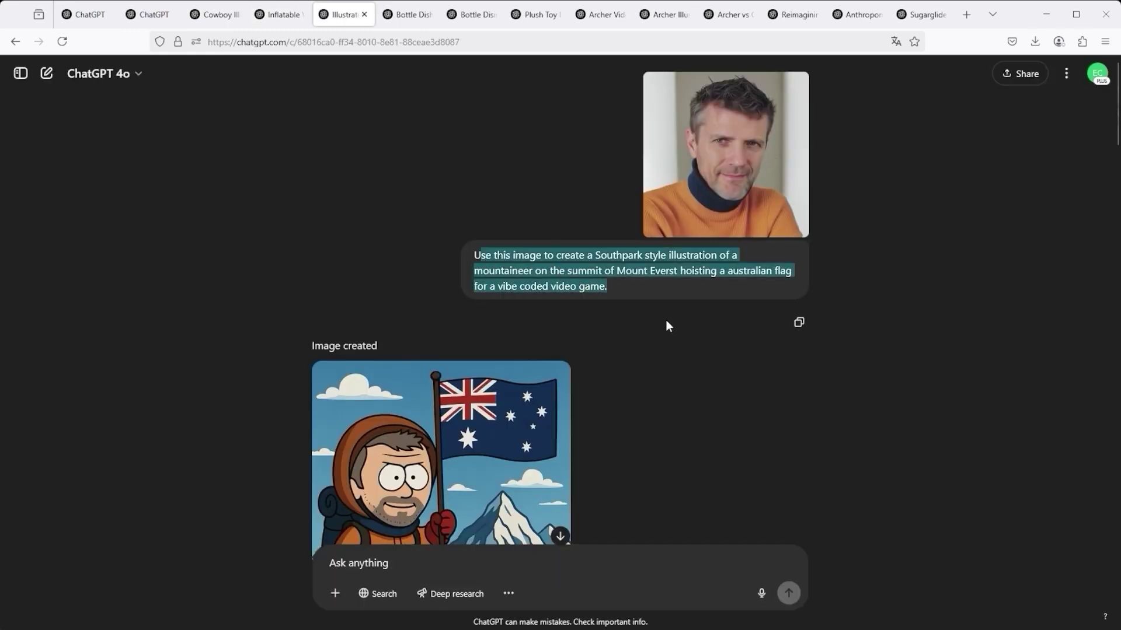
scroll(635, 261, "down", 4)
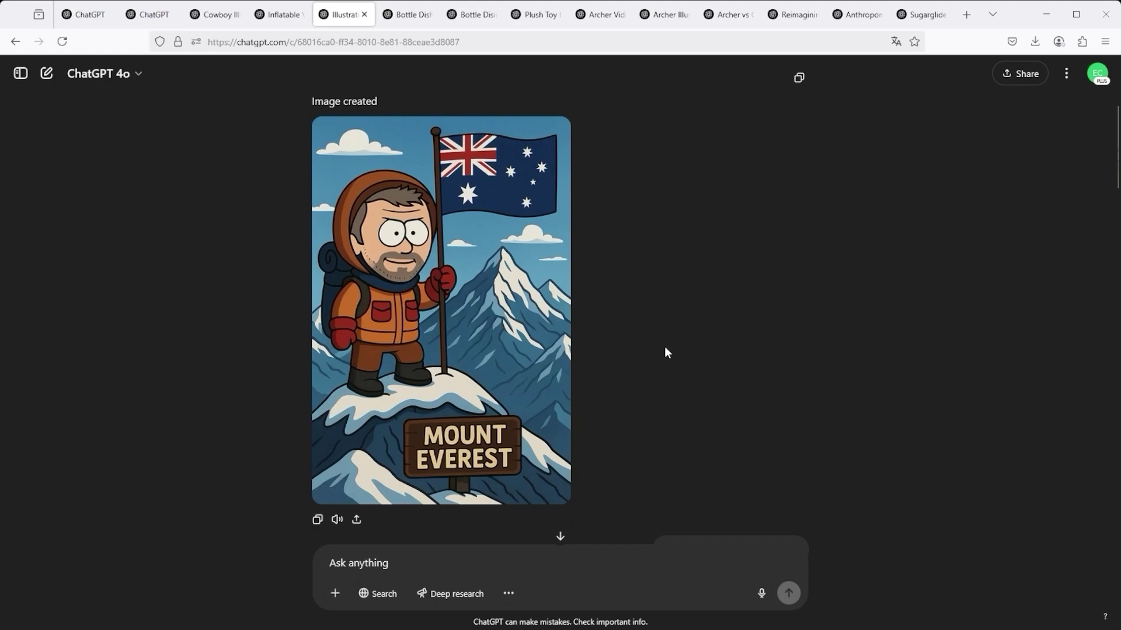
scroll(665, 349, "down", 3)
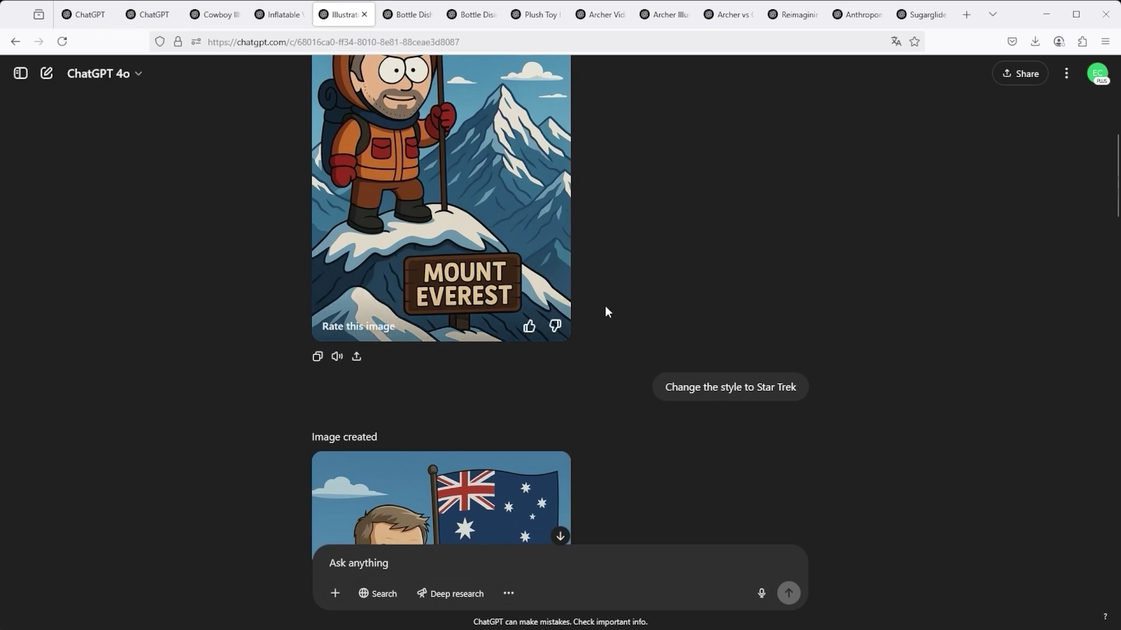
Examine the "Change the style to Star Trek" request and view its generated illustration enlarged
left_click_drag(677, 387, 789, 397)
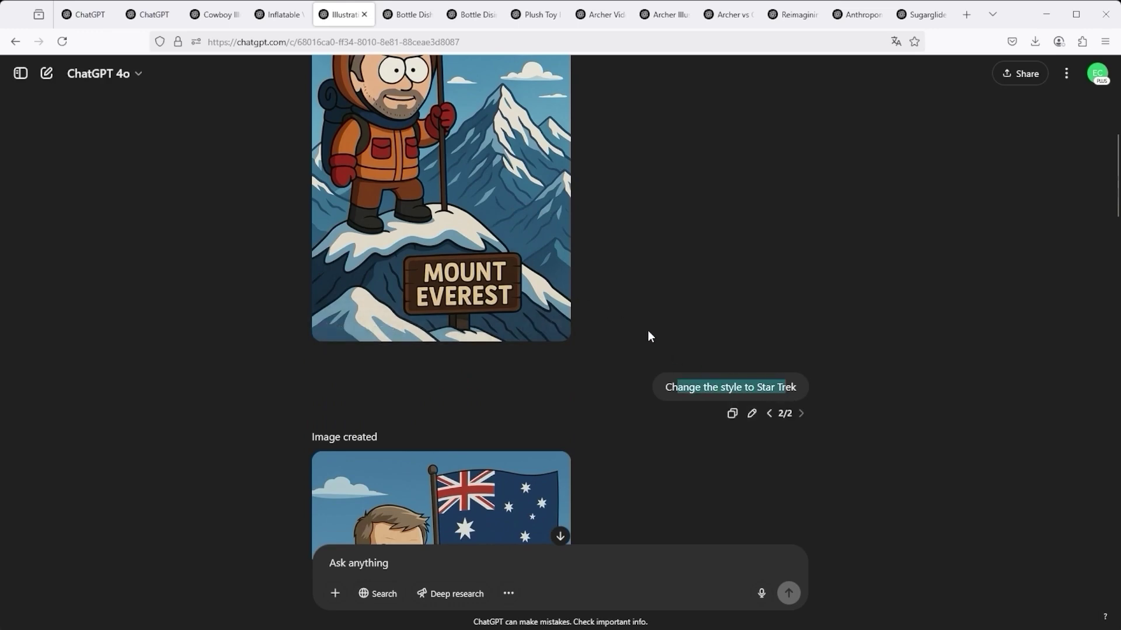
scroll(647, 333, "down", 5)
left_click(505, 297)
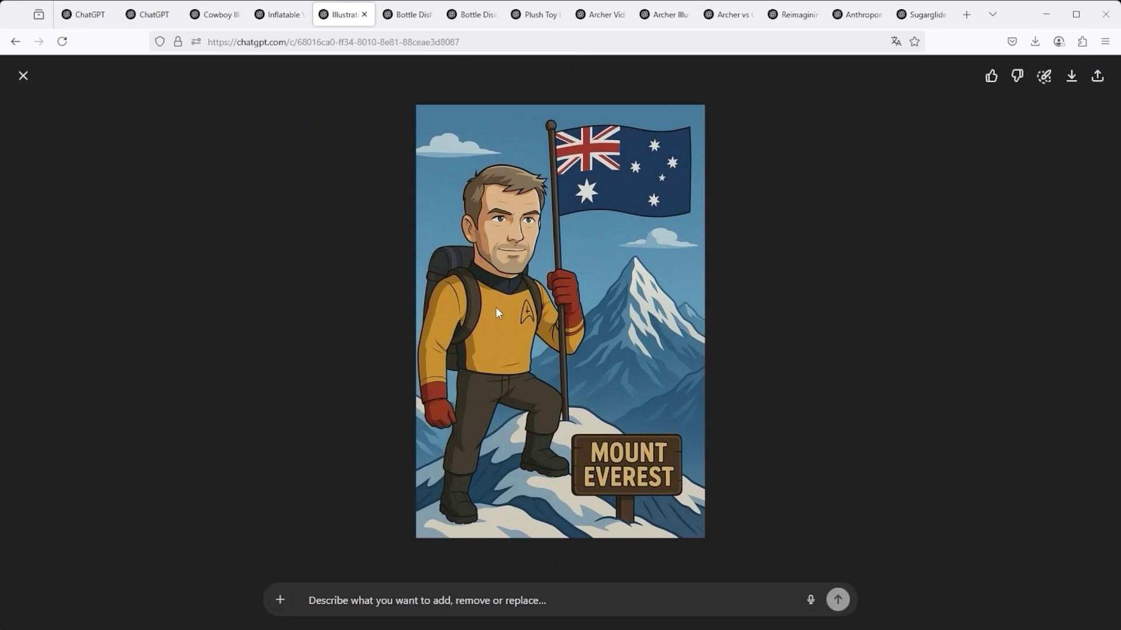
left_click(23, 76)
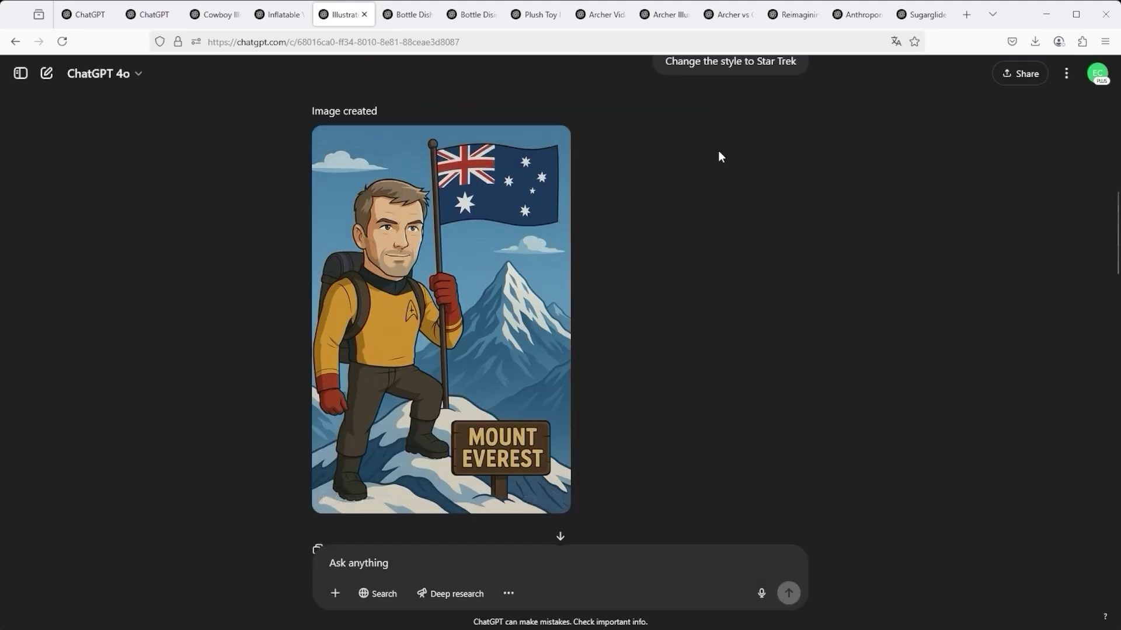
left_click(566, 283)
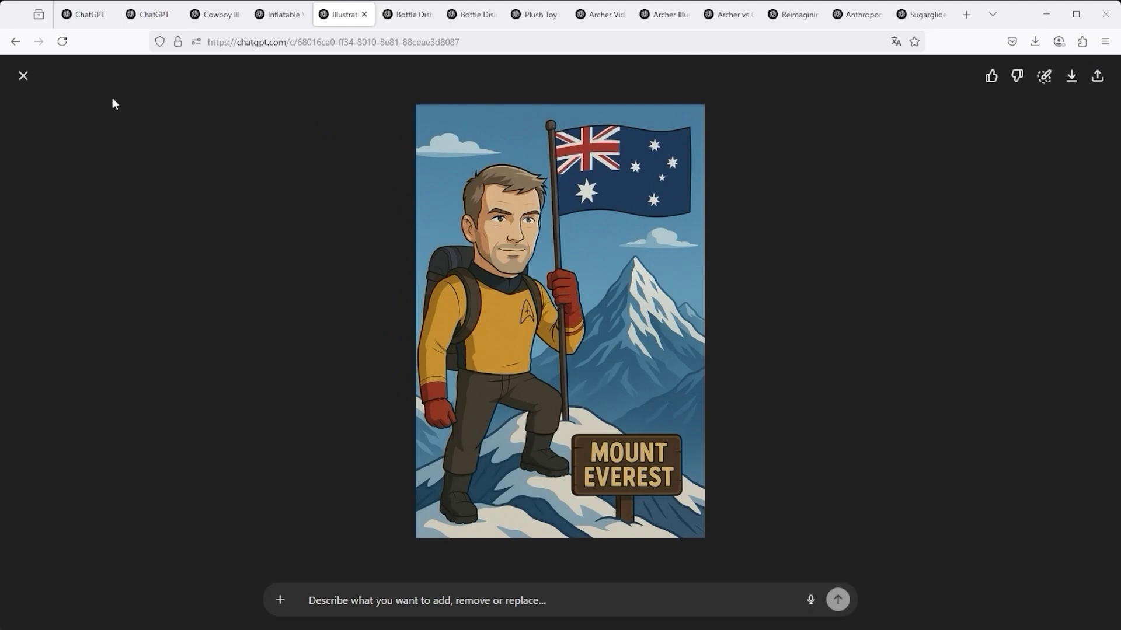
left_click(24, 76)
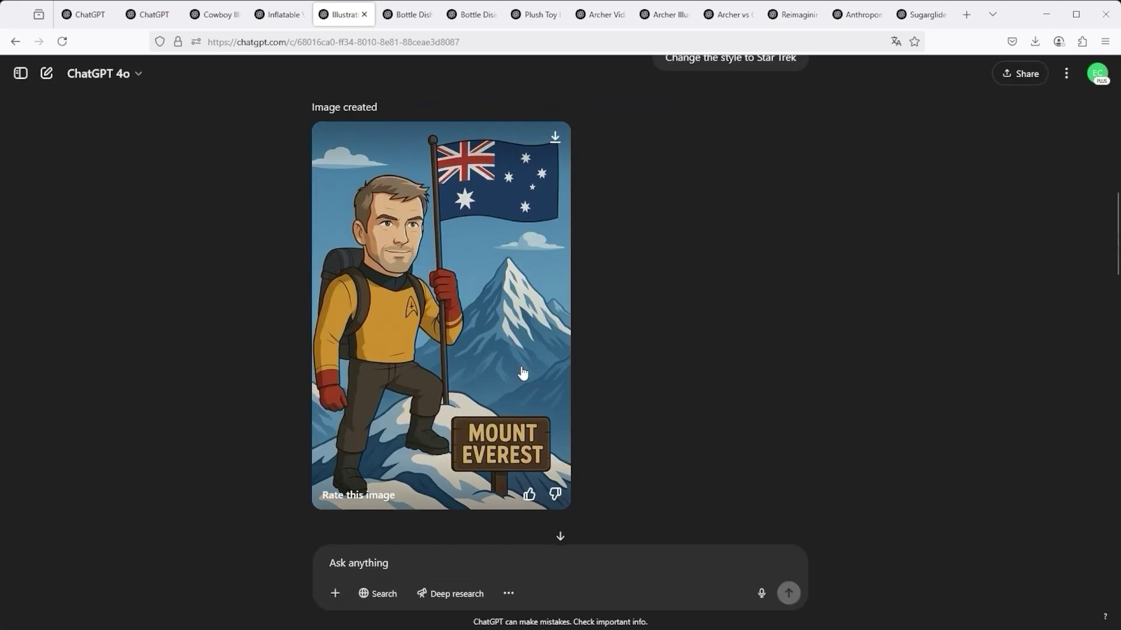
Review the remaining Mount Everest restyles: children's rough drawing, black and white Edo period Japanese illustration, and Aboriginal Australian painting
scroll(523, 373, "down", 5)
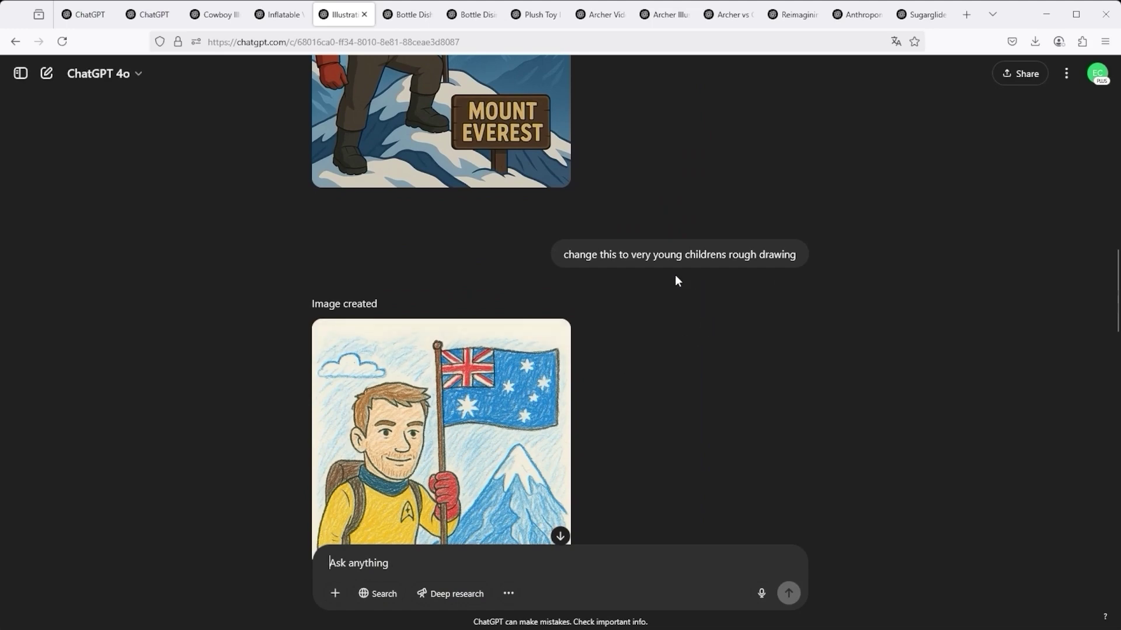
scroll(674, 281, "down", 4)
scroll(736, 374, "down", 5)
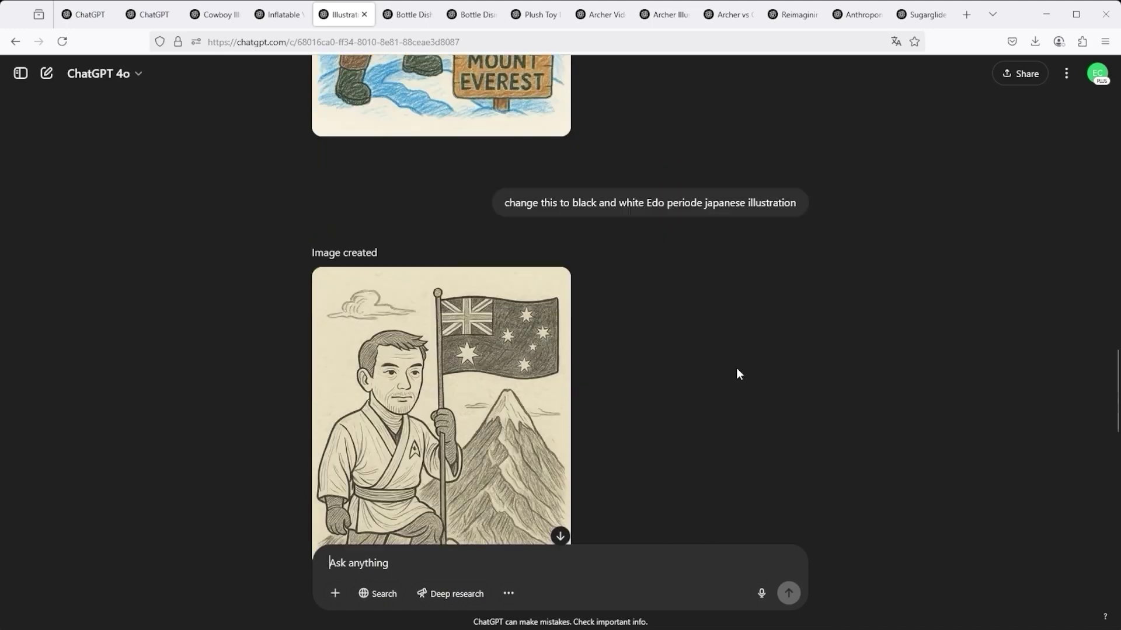
scroll(695, 363, "down", 1)
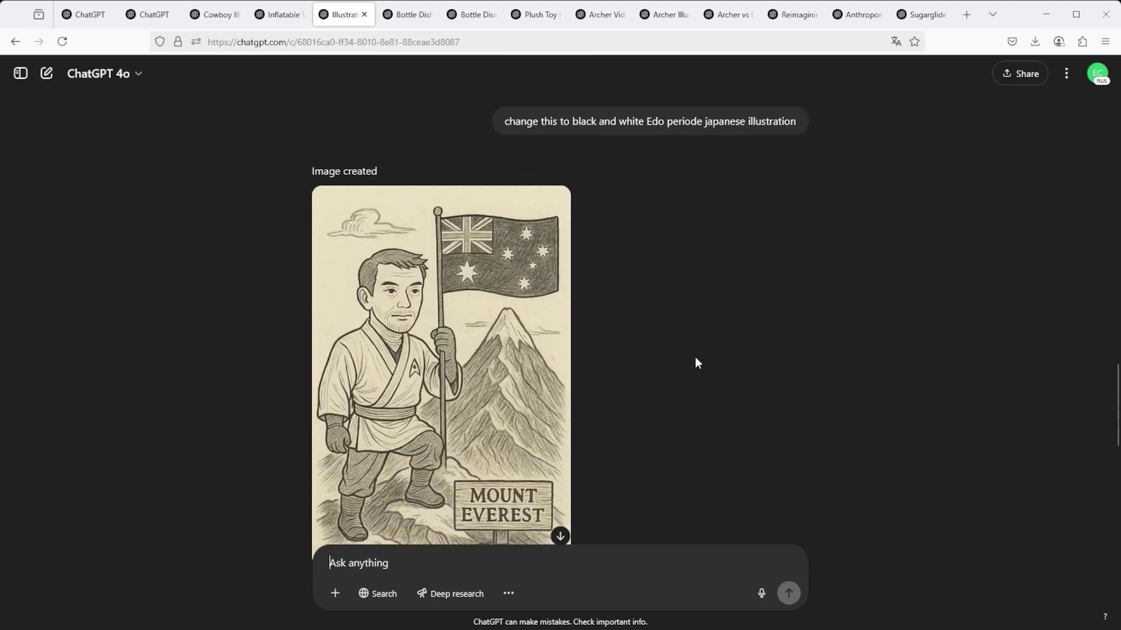
scroll(695, 359, "down", 1)
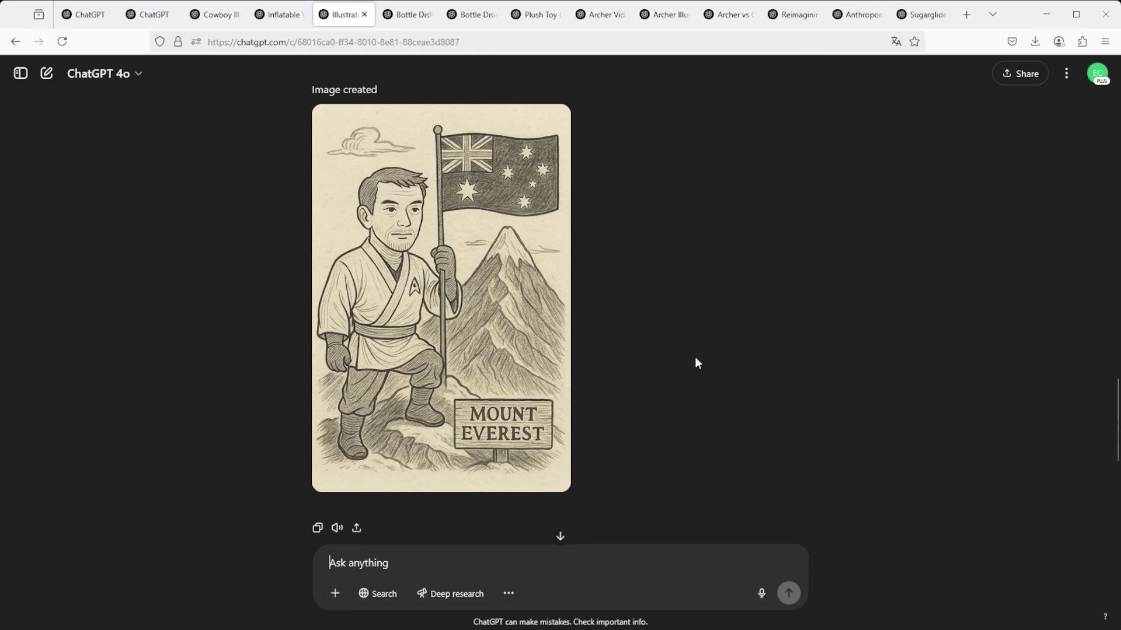
scroll(695, 360, "down", 7)
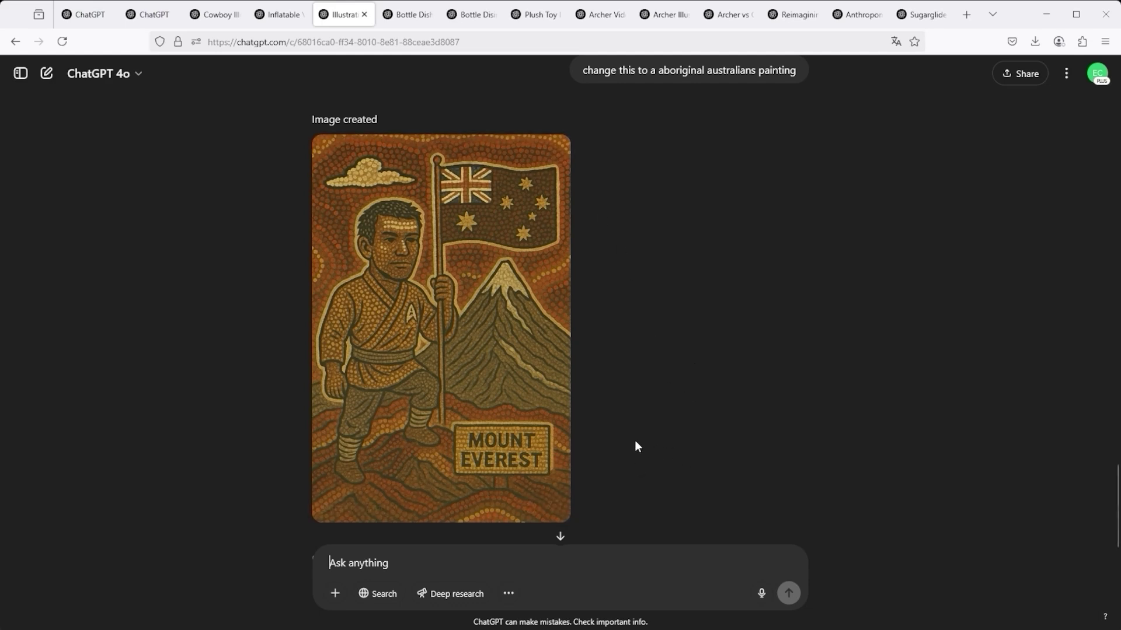
Examine the reference images and the full prompt in the dishwashing detergent bottle conversation
key("ctrl+Tab")
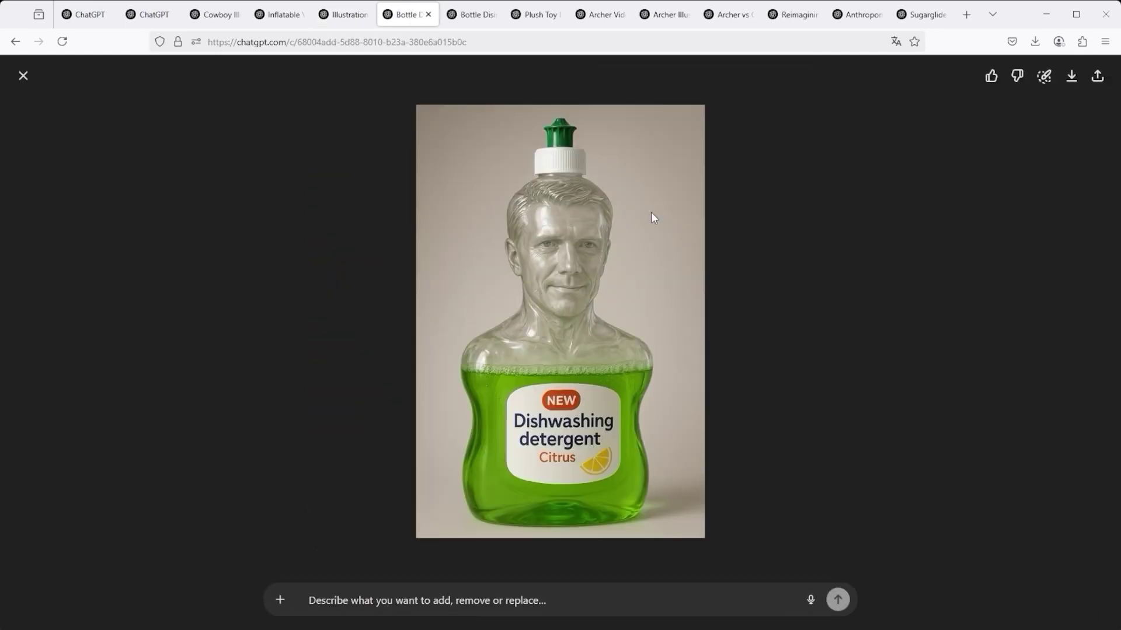
key("Escape")
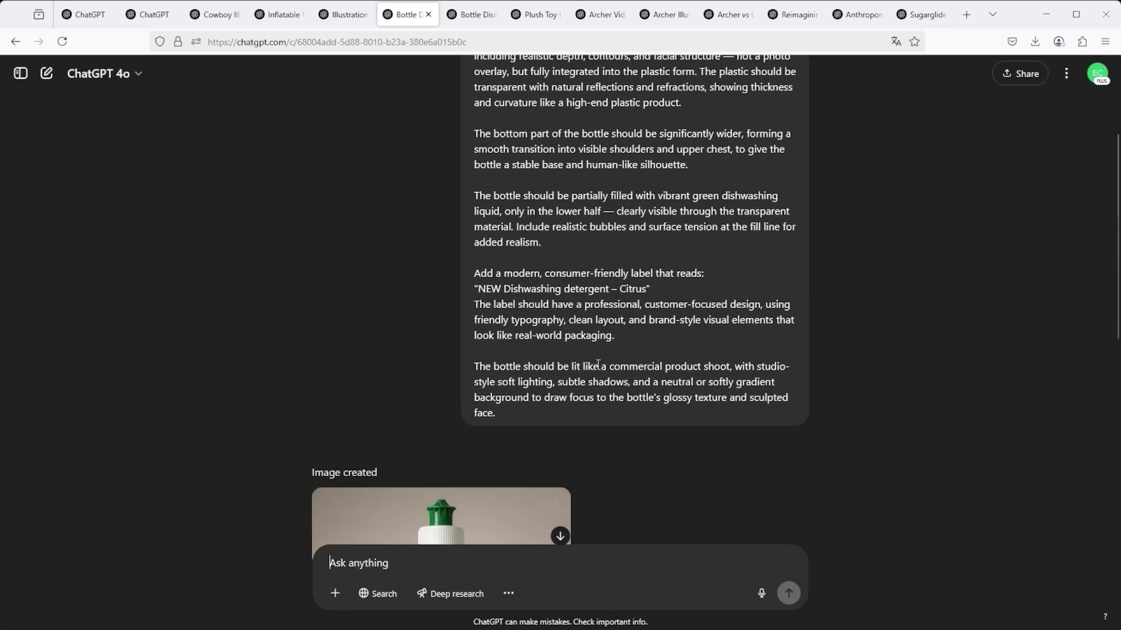
scroll(688, 175, "up", 3)
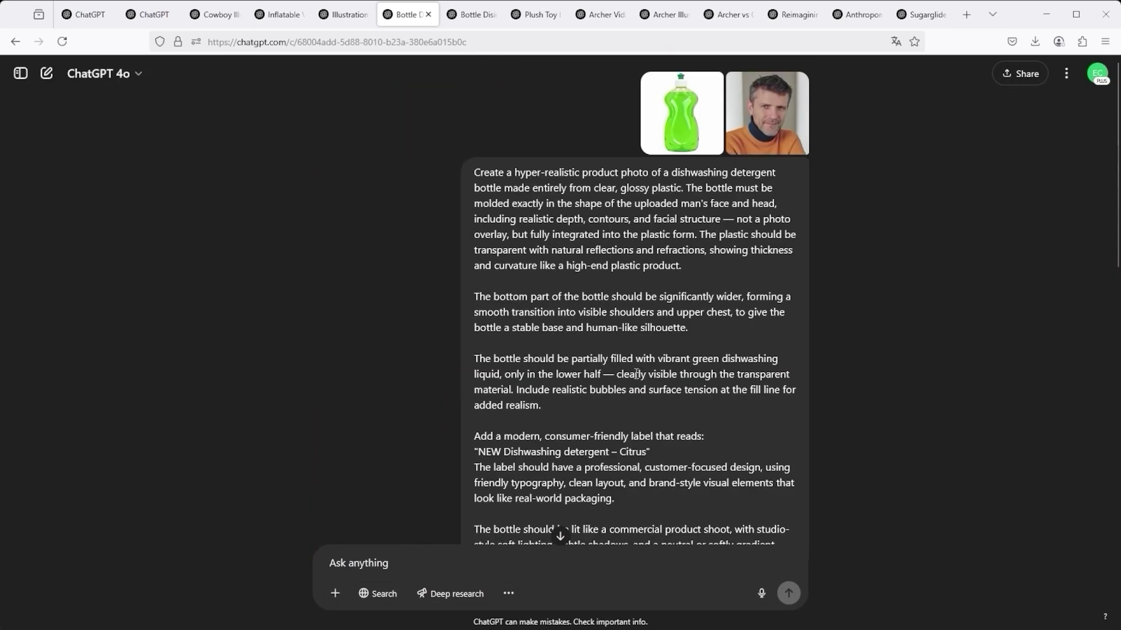
left_click(688, 119)
left_click(1103, 72)
left_click_drag(504, 196, 727, 469)
View the generated dishwashing detergent bottle image enlarged
scroll(705, 477, "down", 5)
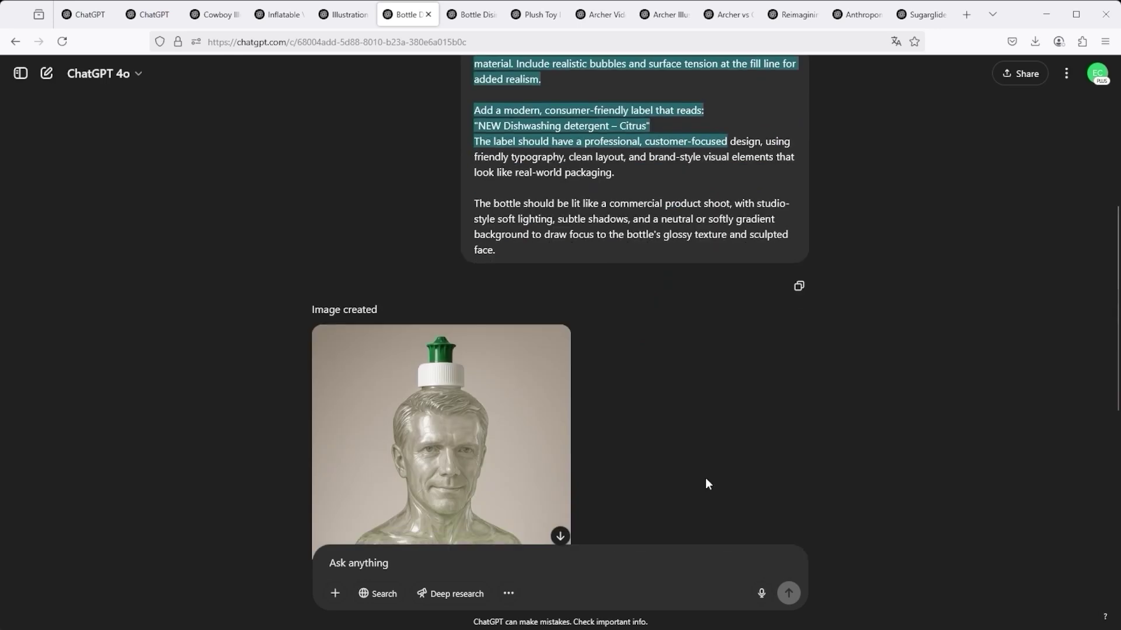
scroll(618, 414, "down", 4)
left_click(515, 347)
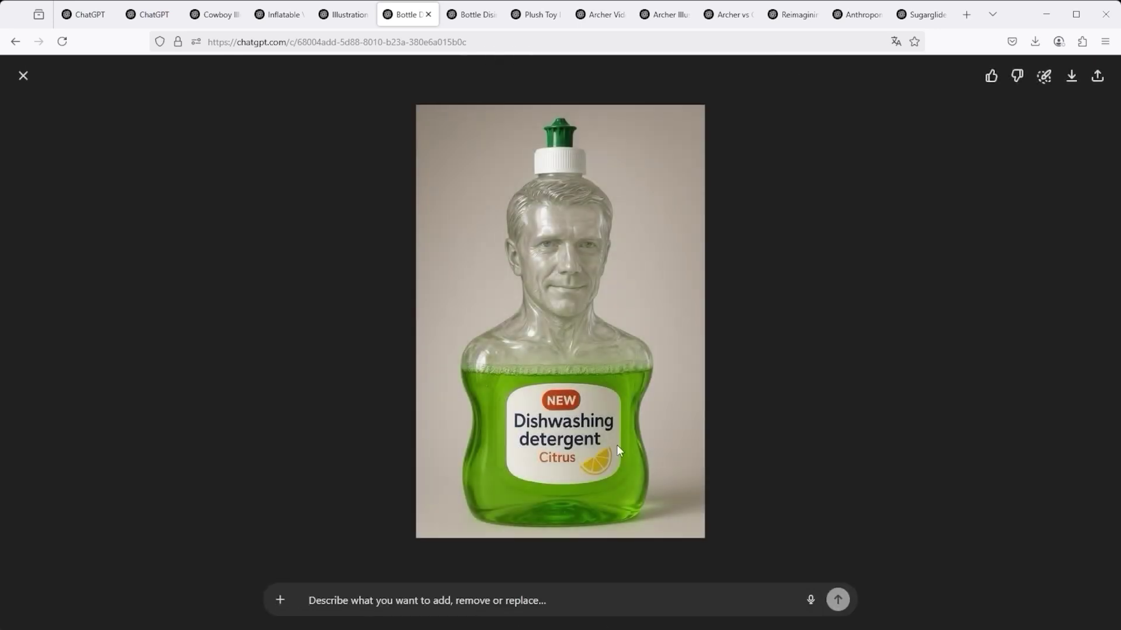
View the generated images in the disinfectant bottle and plush toy conversations
left_click(473, 18)
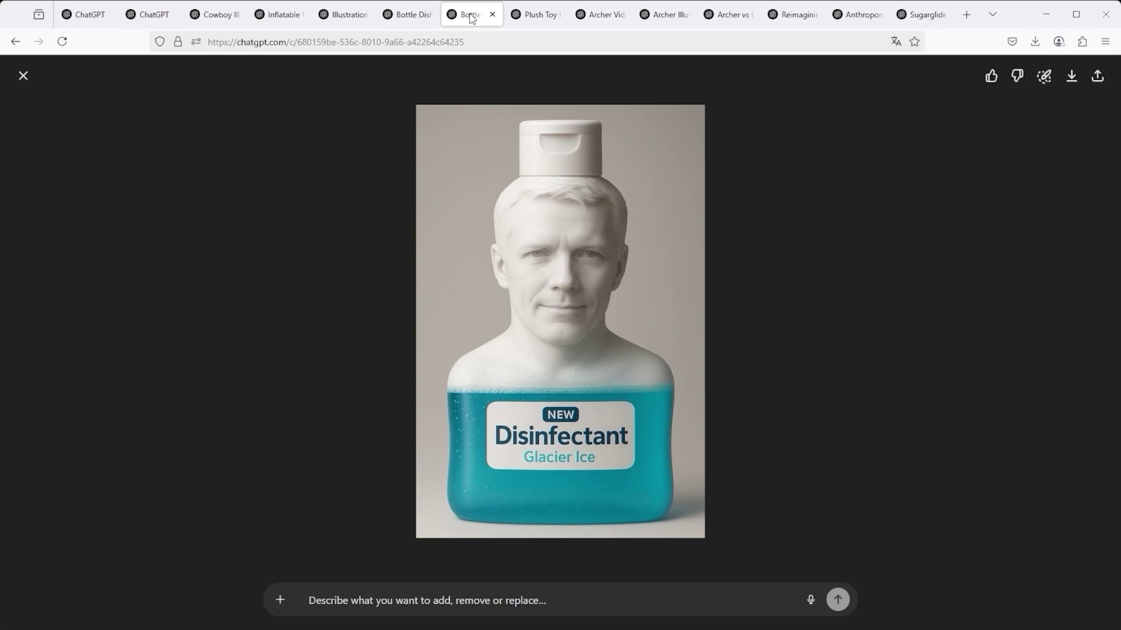
left_click(539, 18)
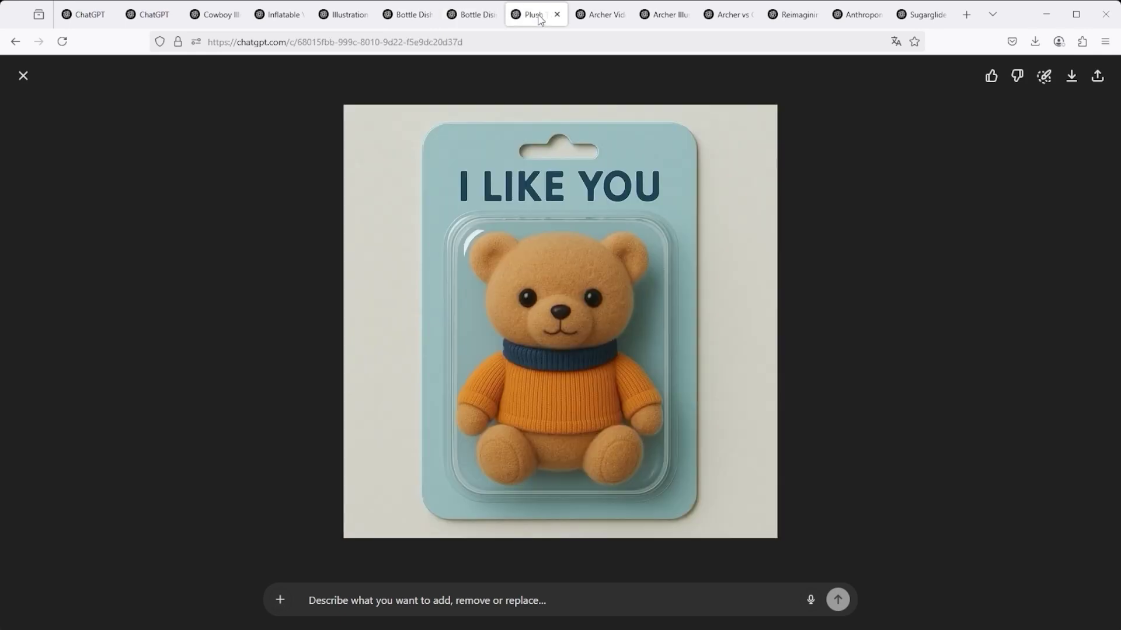
Examine the pixel-style archer sprite sheet and its prompt, then view the follow-up video game screen with orcs enlarged
left_click(607, 20)
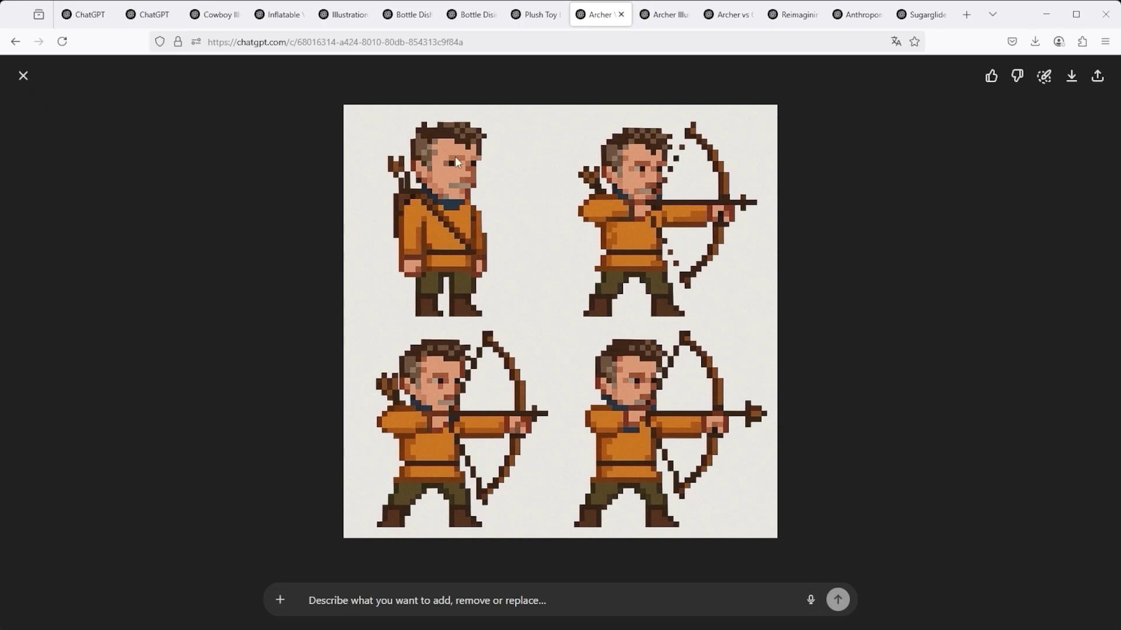
left_click(23, 76)
scroll(566, 221, "up", 10)
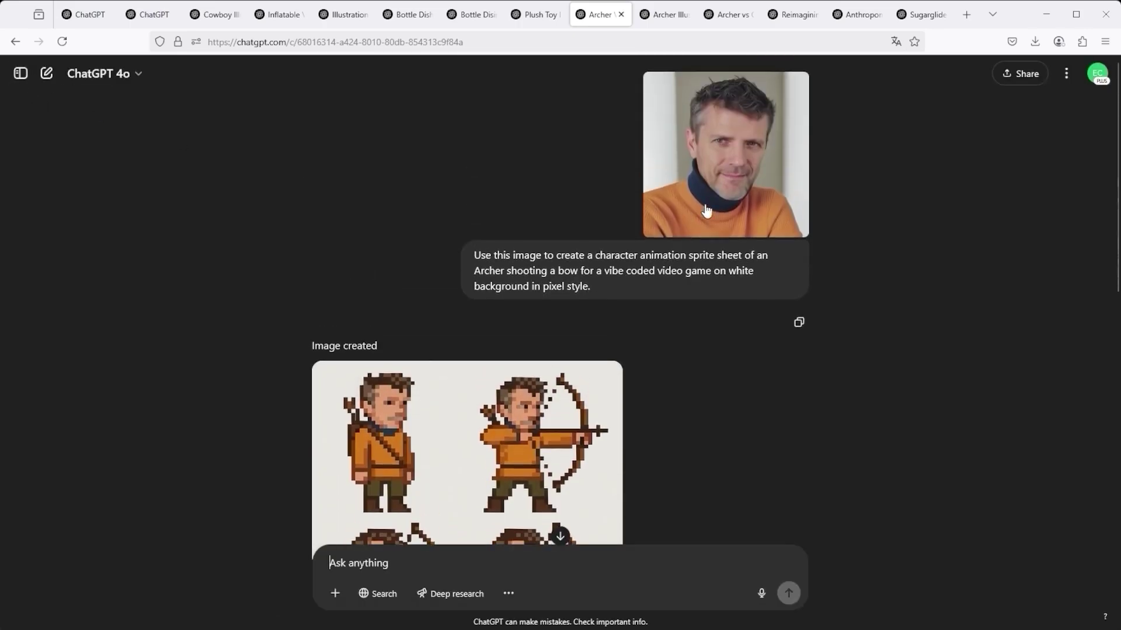
scroll(517, 355, "down", 5)
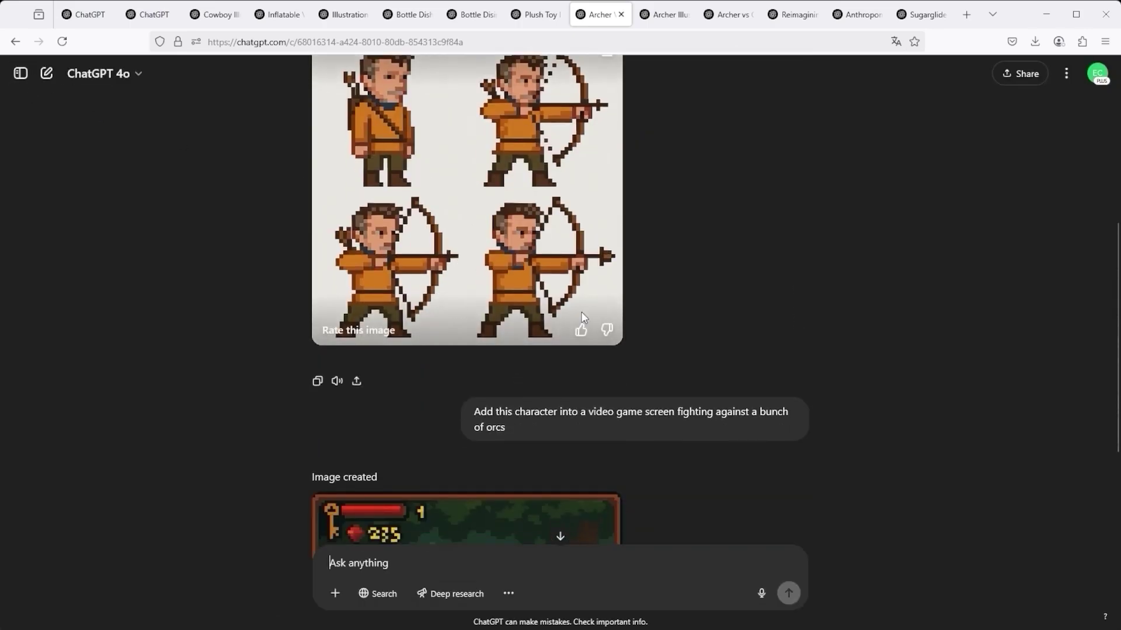
scroll(695, 305, "up", 3)
scroll(698, 303, "down", 5)
left_click(484, 356)
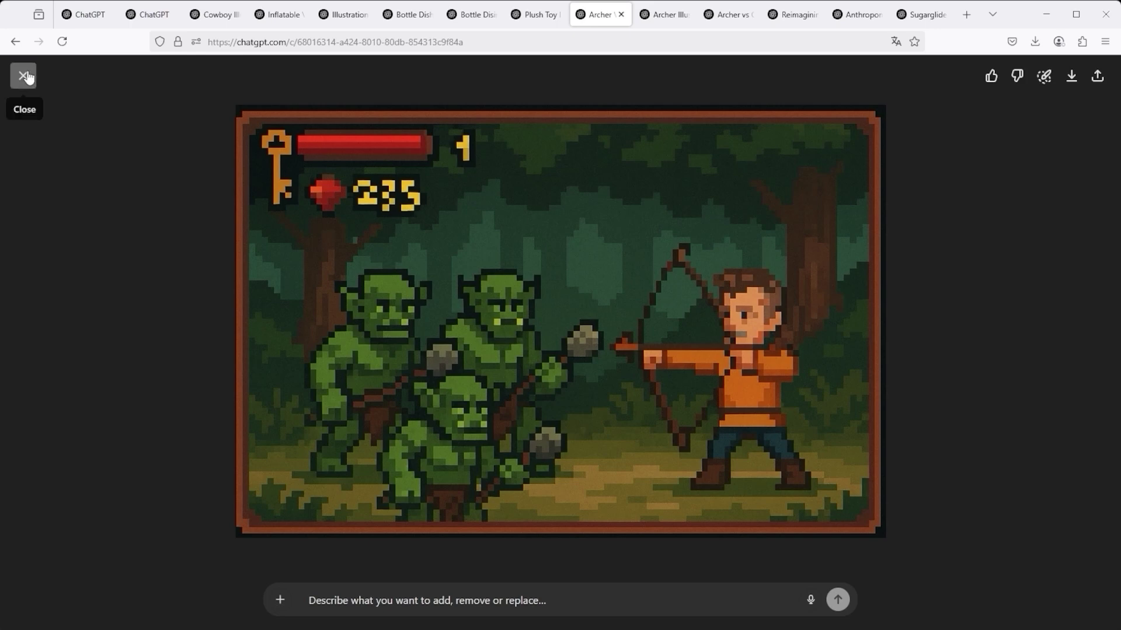
View the two-pose cartoon archer illustration, then examine the Disney Pixar-style archer and fortress image with its prompt
left_click(671, 15)
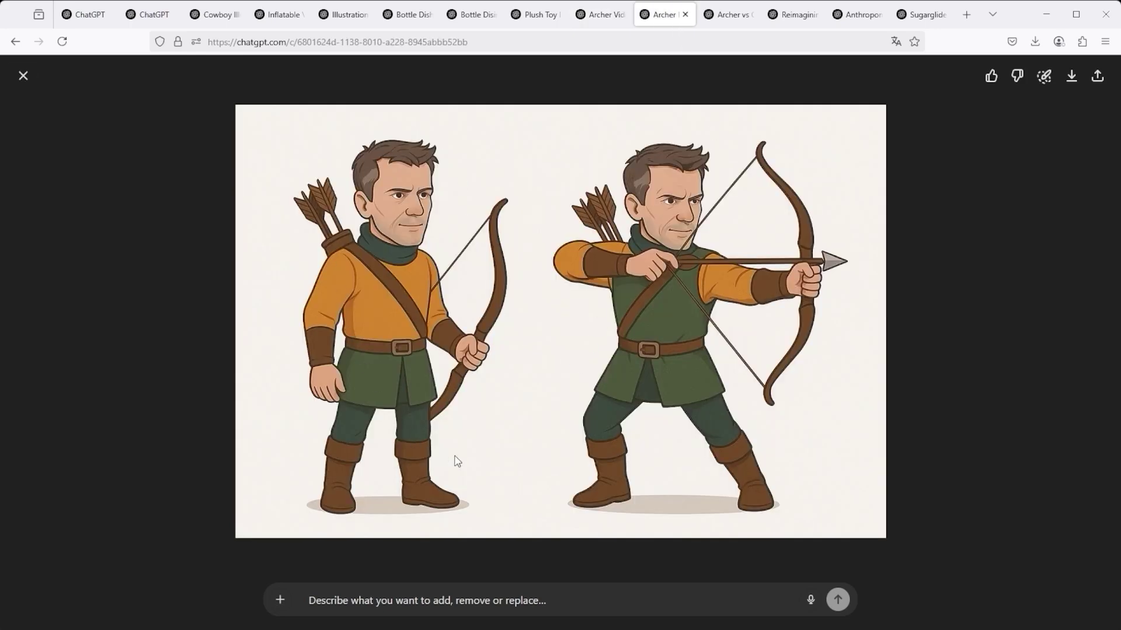
left_click(733, 15)
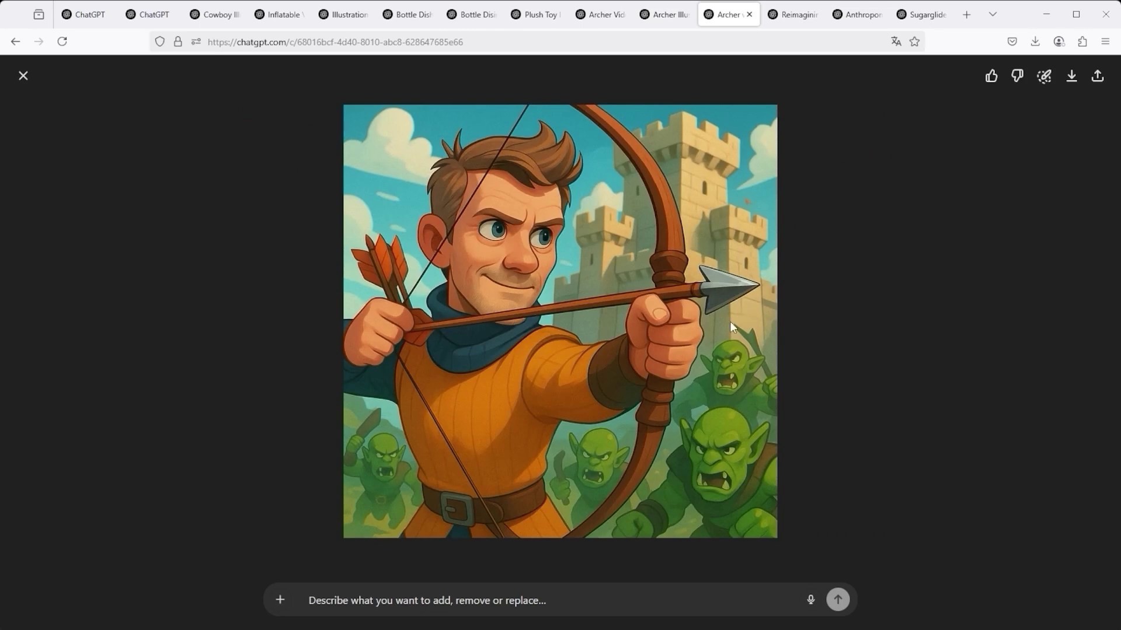
key("Escape")
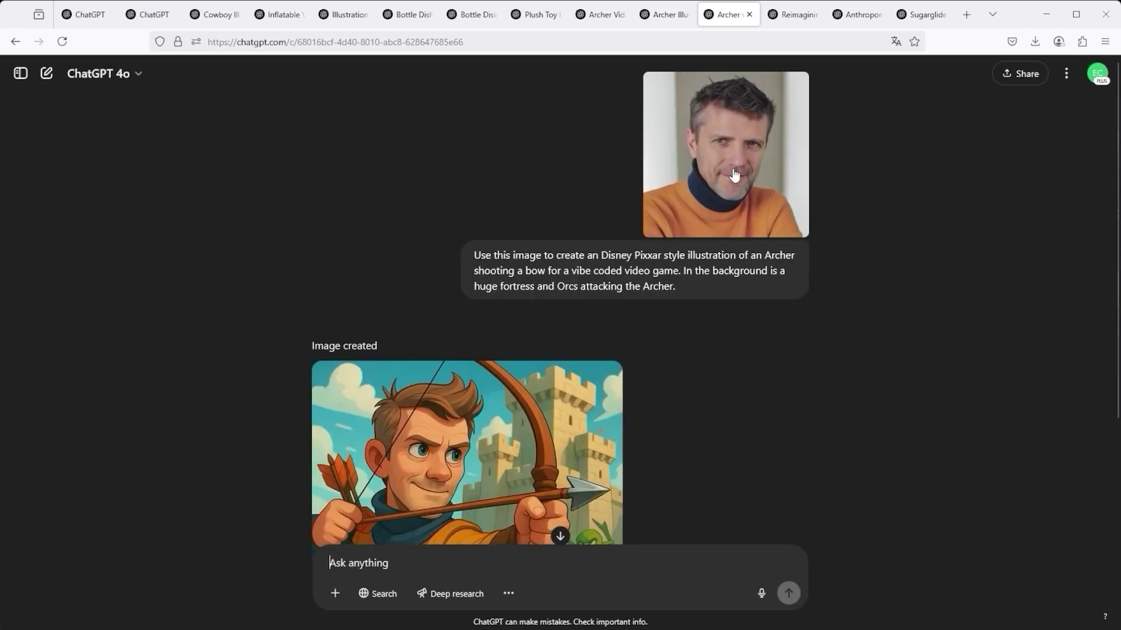
scroll(628, 367, "down", 3)
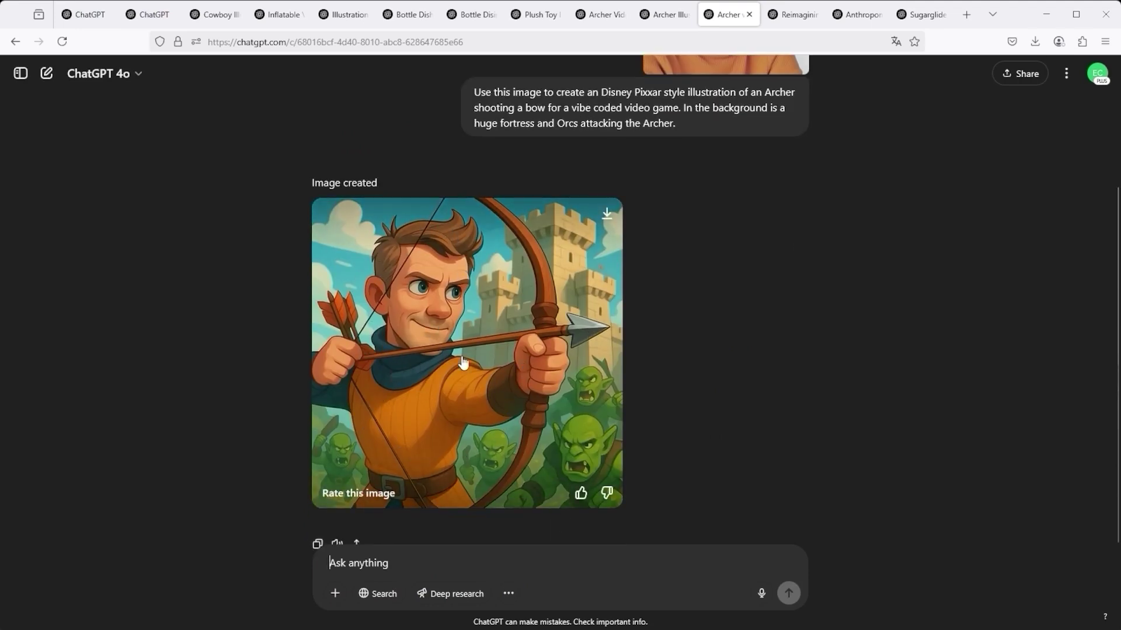
Compare the kitten and wolf source image with the generated picture reimagining the animals as humans
key("ctrl+Tab")
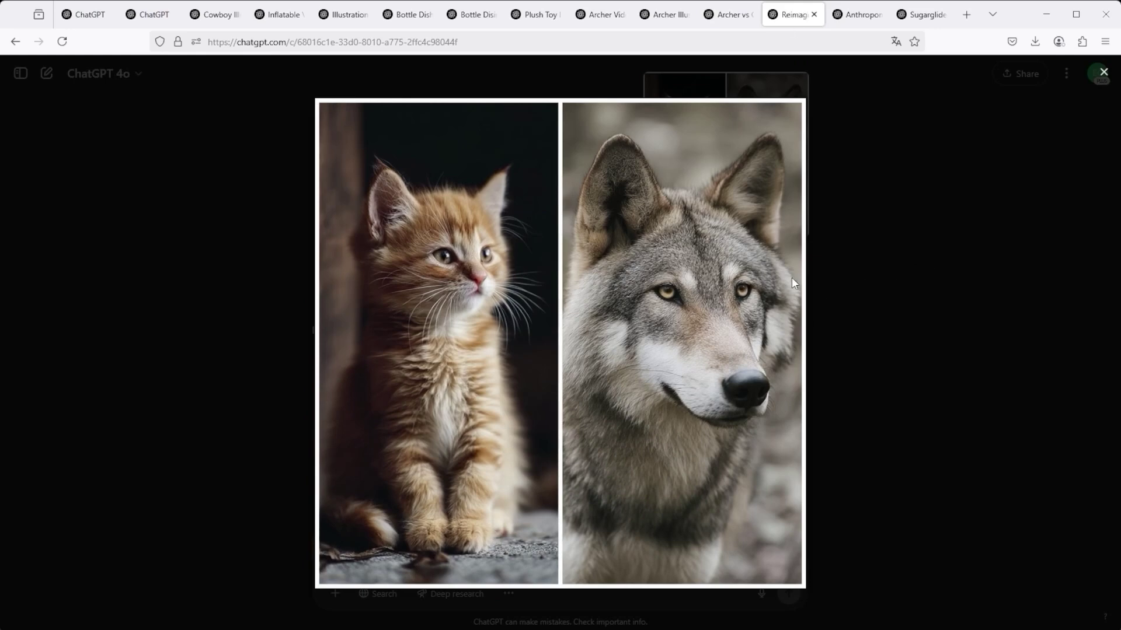
left_click(1102, 73)
left_click(521, 426)
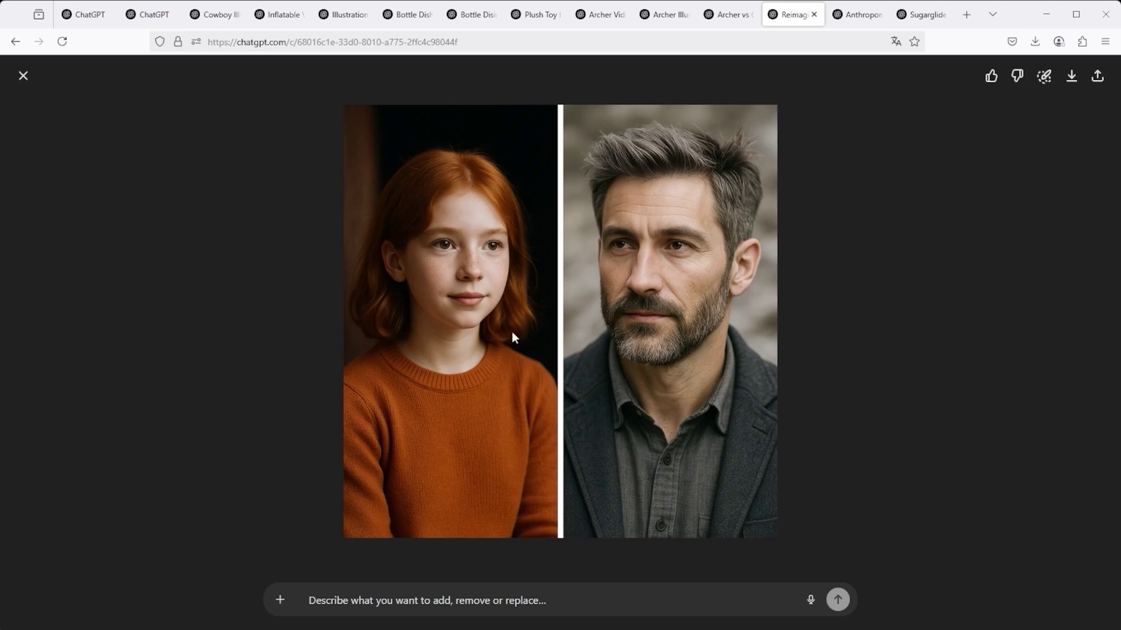
left_click(23, 76)
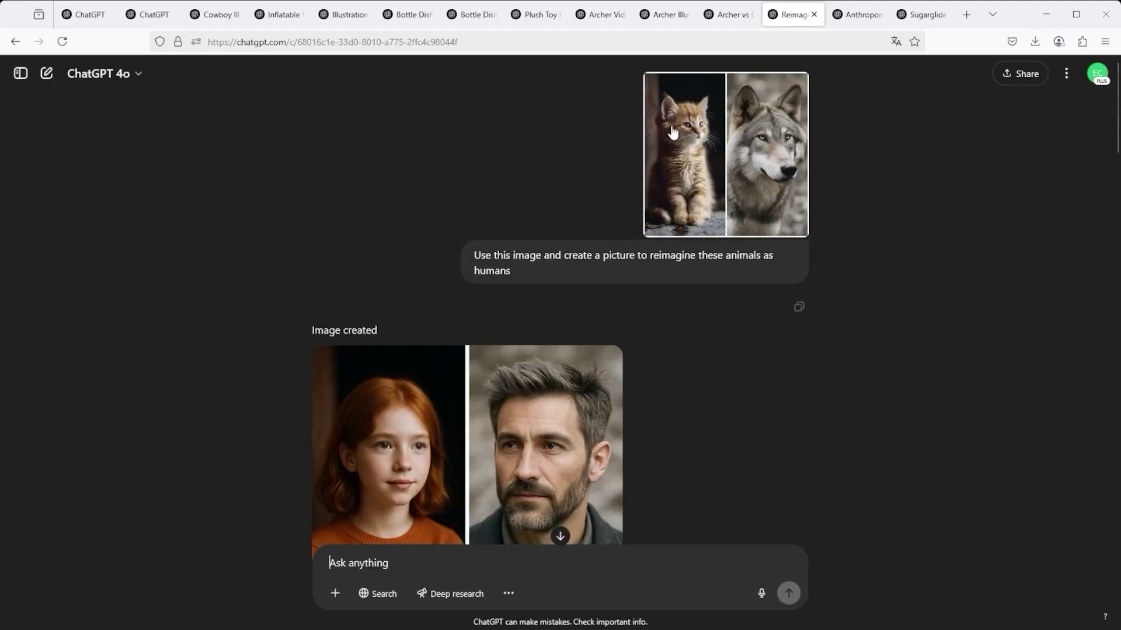
left_click(692, 123)
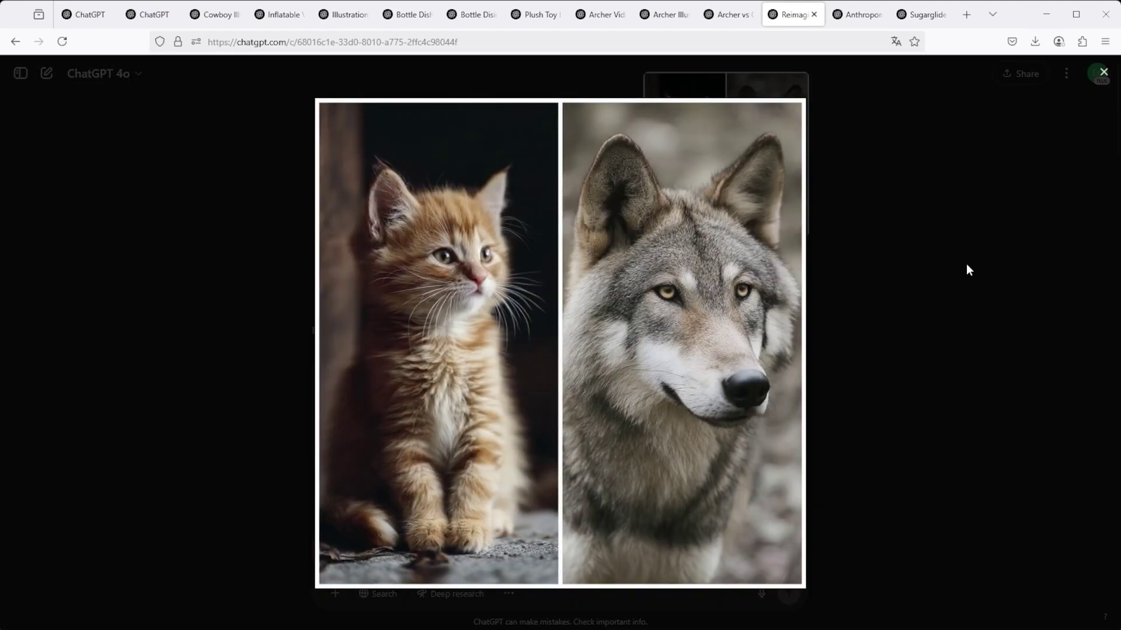
left_click(1103, 74)
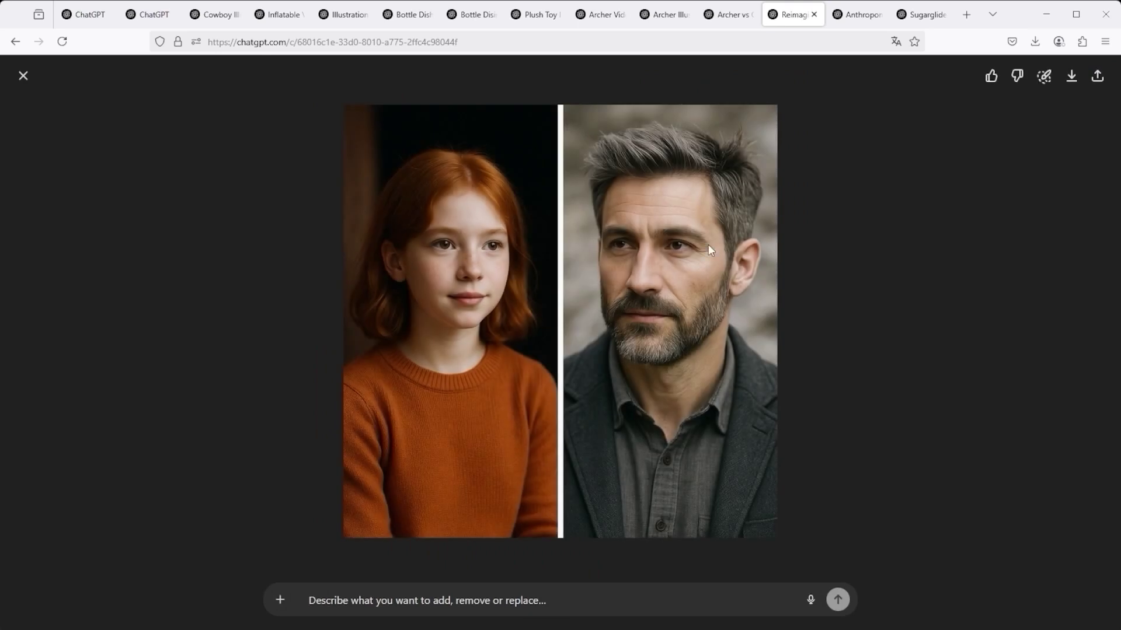
Examine the available models and the additional tools of the prompt box in the new chat
left_click(97, 17)
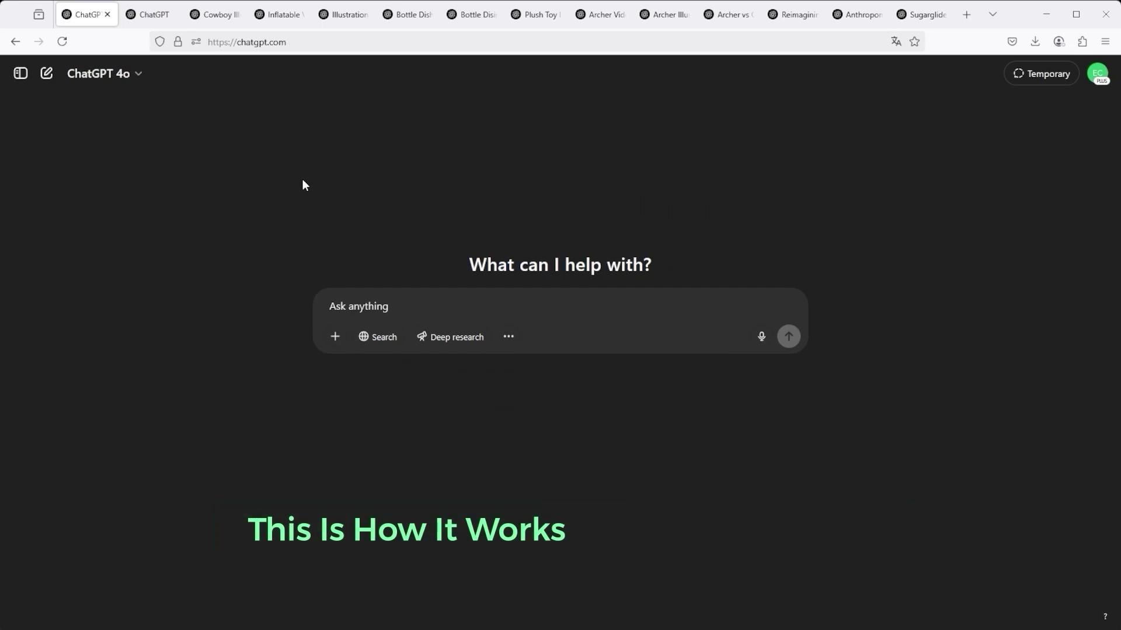
left_click(129, 77)
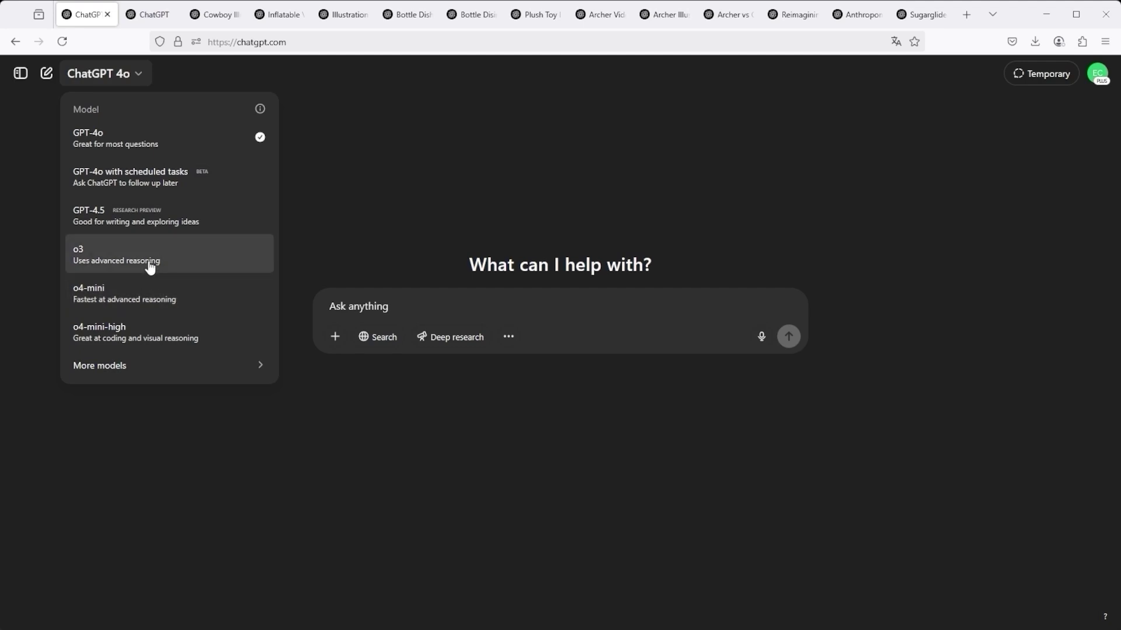
left_click(485, 181)
left_click(509, 338)
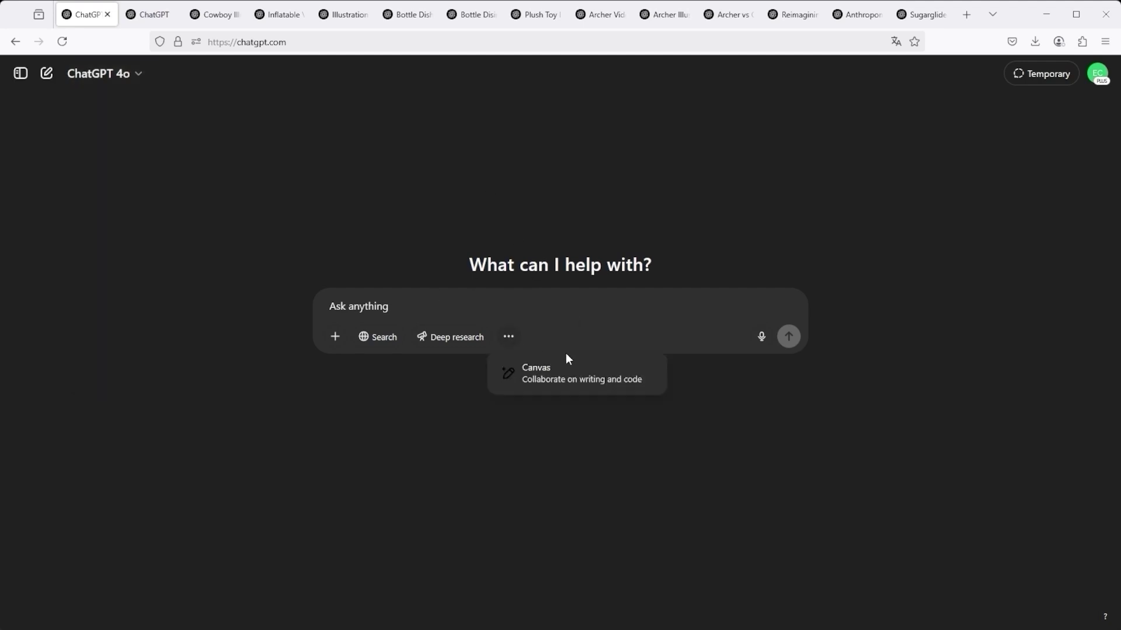
left_click(514, 304)
left_click(508, 338)
left_click(351, 303)
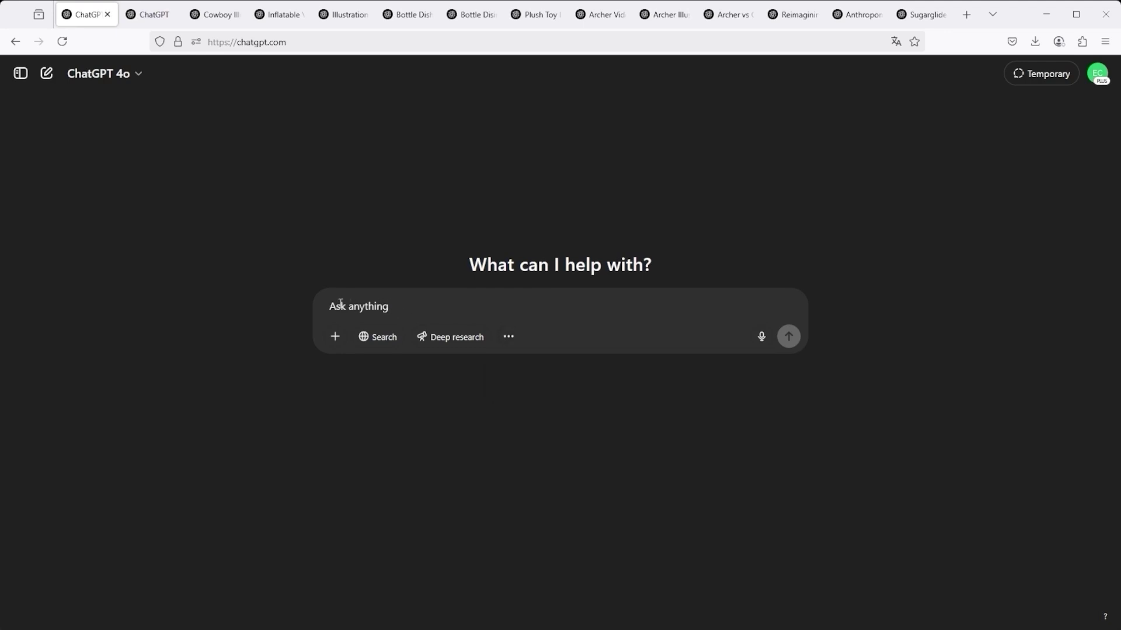
left_click(508, 336)
left_click(520, 306)
View the library of generated images and start a new image from it
left_click(153, 15)
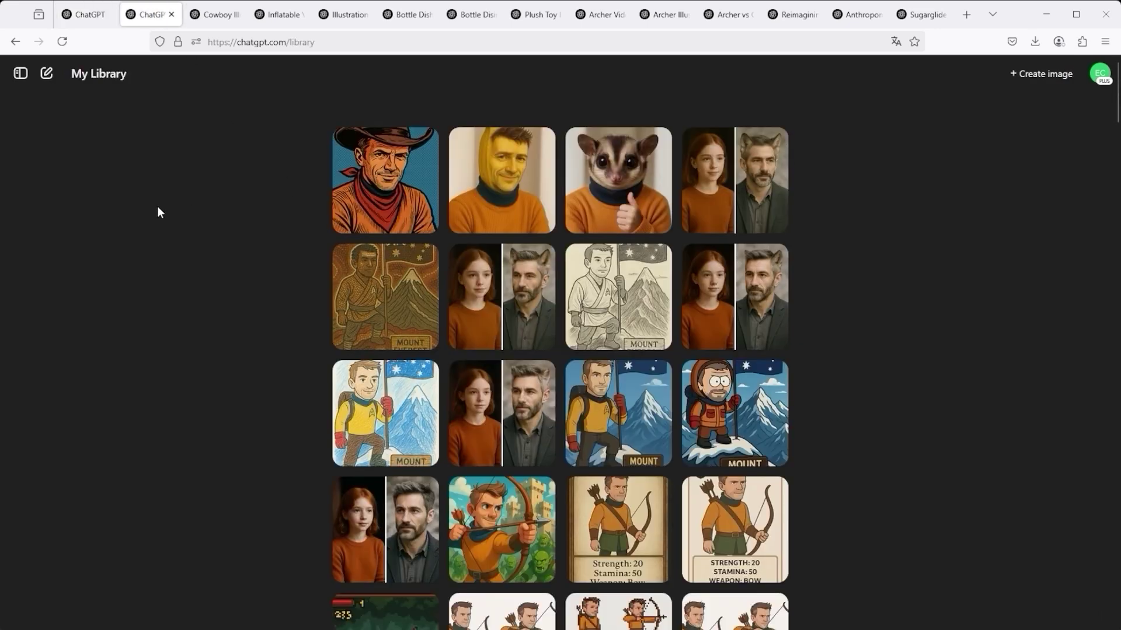
triple_click(111, 78)
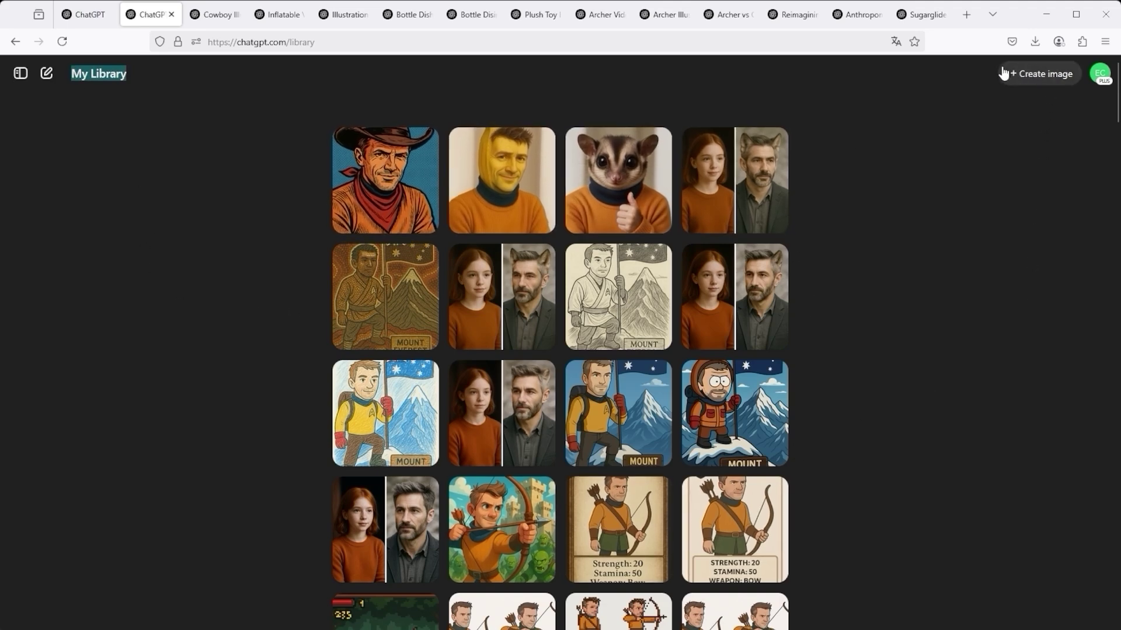
left_click(1035, 76)
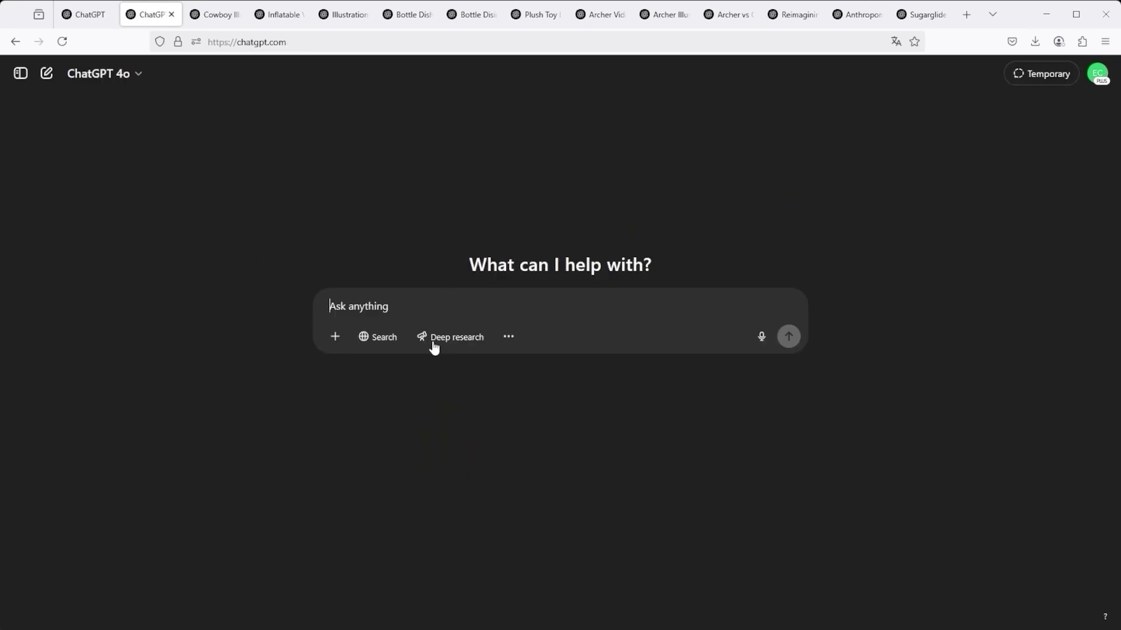
Write the prompt "Use this image to create a 1940s Comic book style illustration of a cowboy" and attach the portrait photo from the computer
left_click(508, 337)
left_click(528, 304)
type("Use this image to create a 1940s Comic book style illustration of a cowboy")
left_click_drag(330, 306, 396, 306)
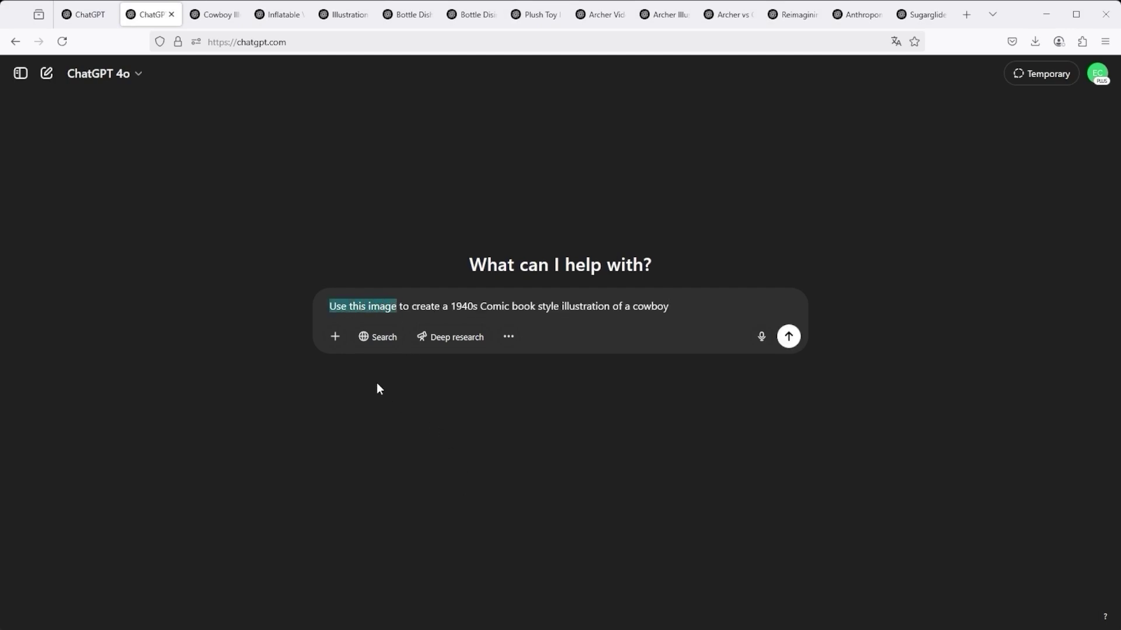
left_click(335, 337)
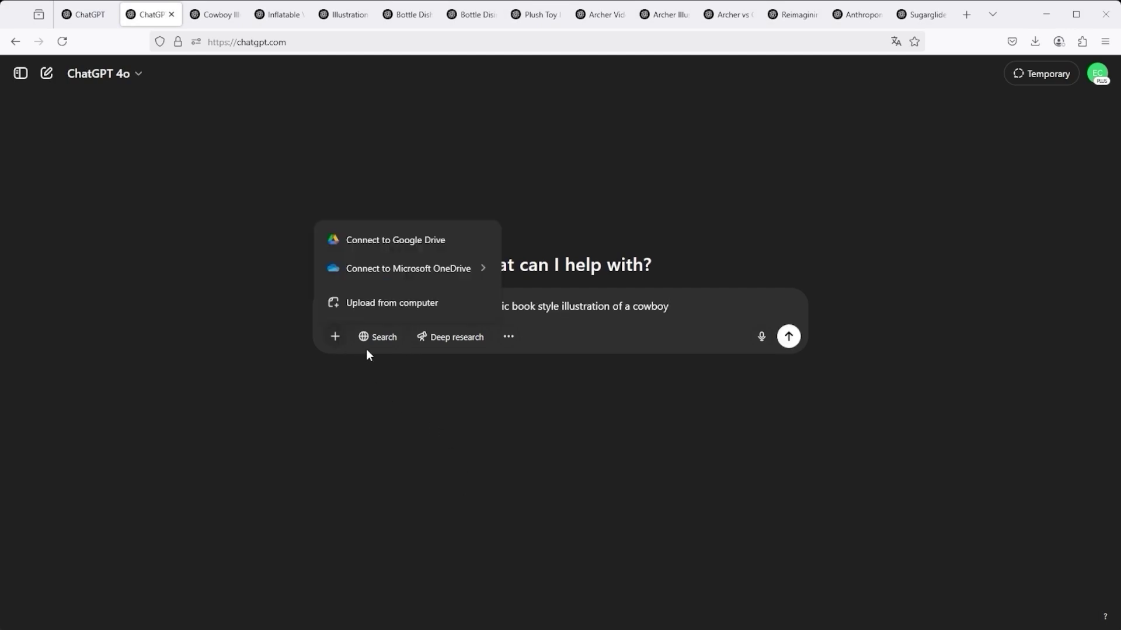
left_click(372, 304)
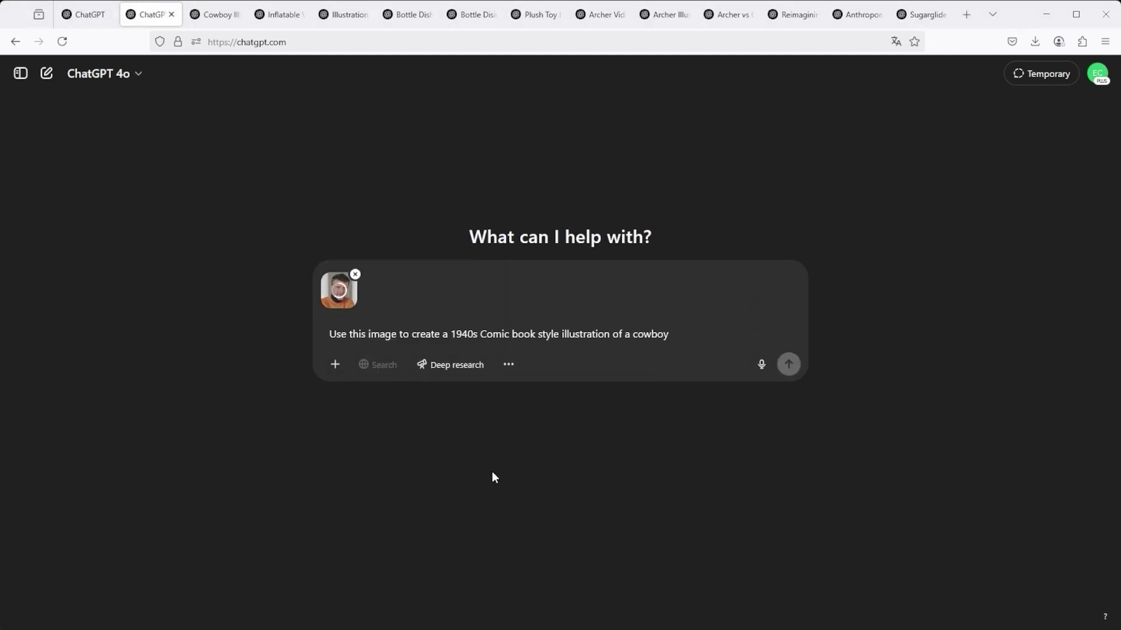
Review the wording of the cowboy prompt and submit it with the attached portrait photo
left_click_drag(329, 334, 394, 332)
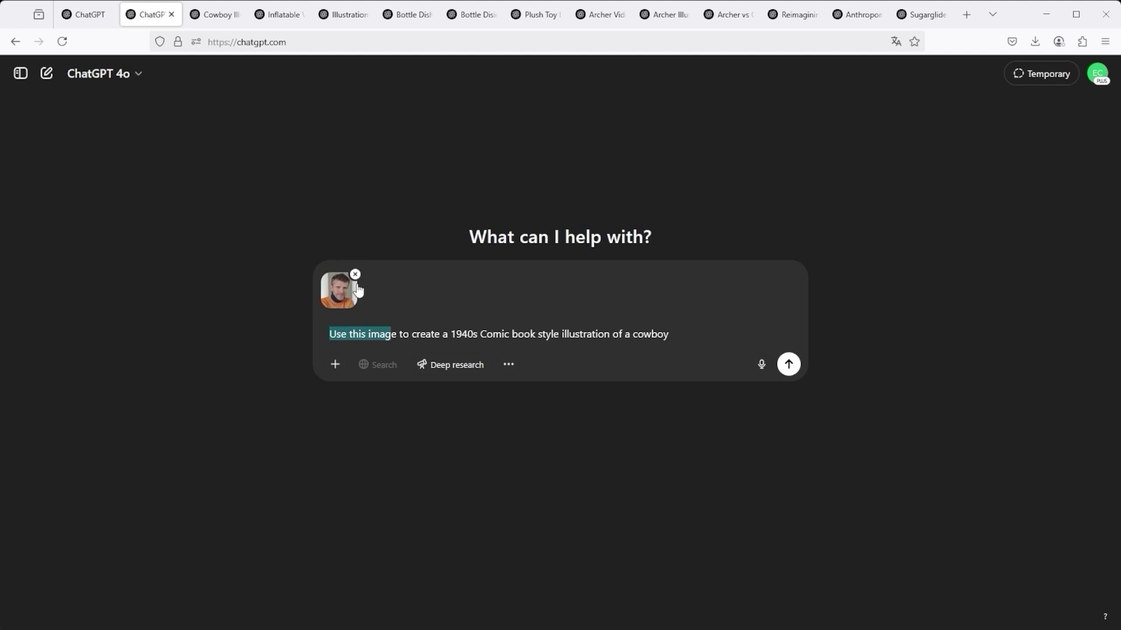
left_click_drag(397, 334, 768, 422)
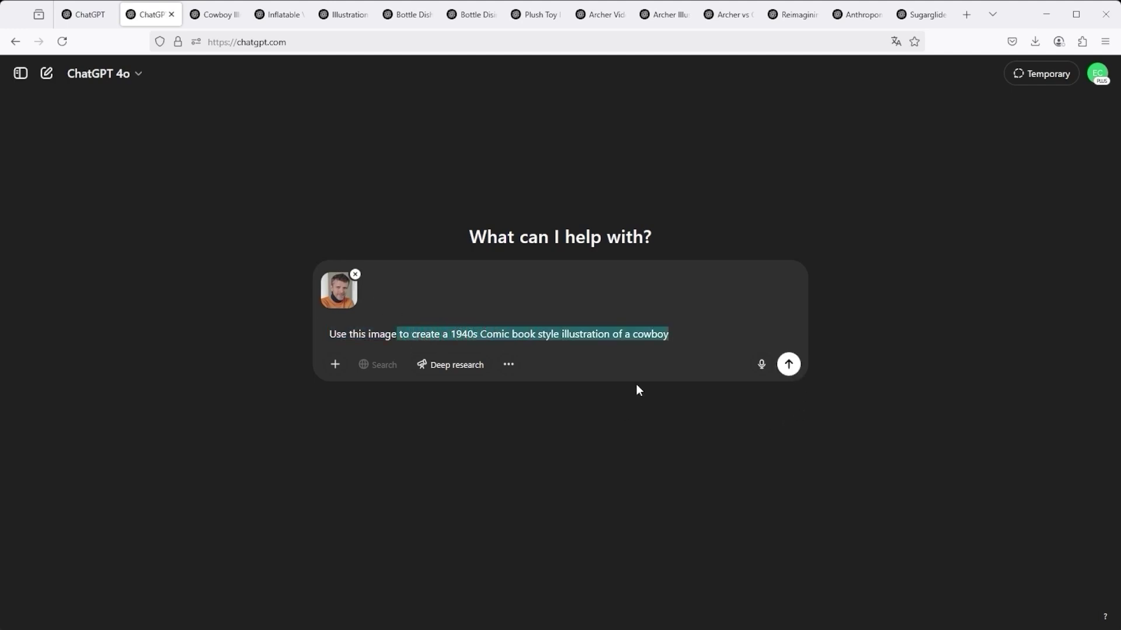
left_click(687, 312)
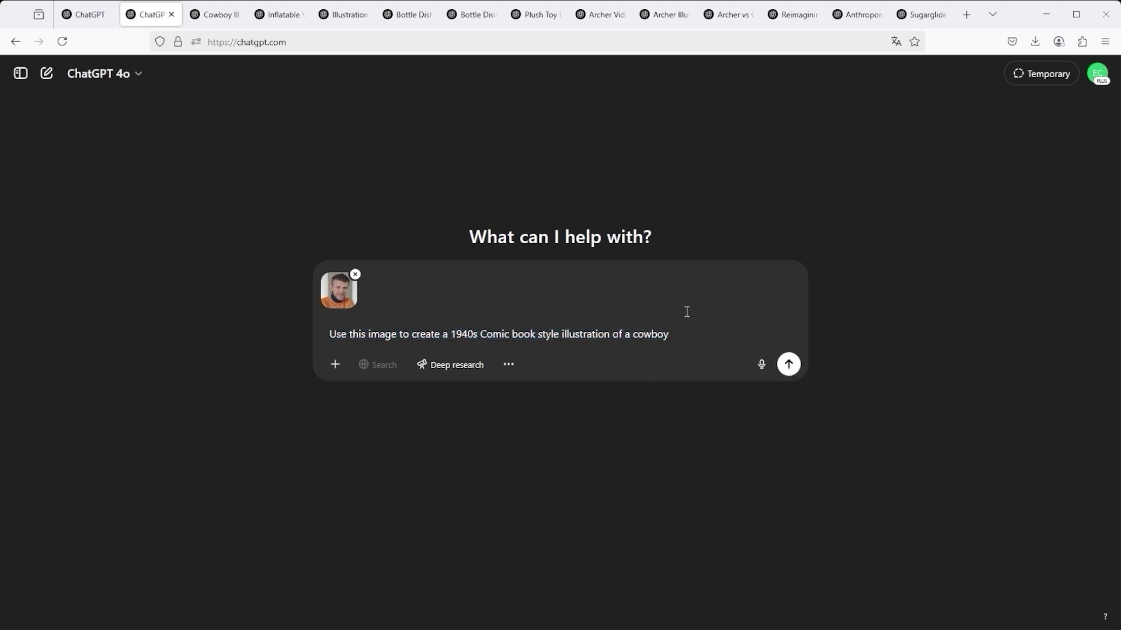
left_click(788, 366)
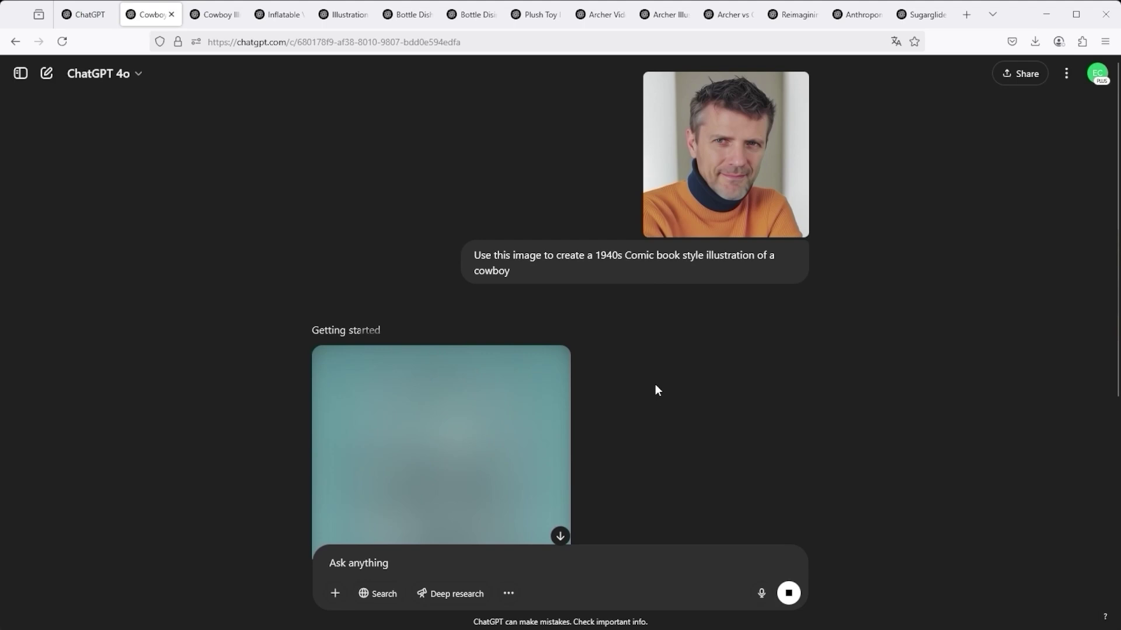
View the generated vinyl figure in the inflatable toy conversation, then enlarge the picture of it among shark fins
left_click(287, 16)
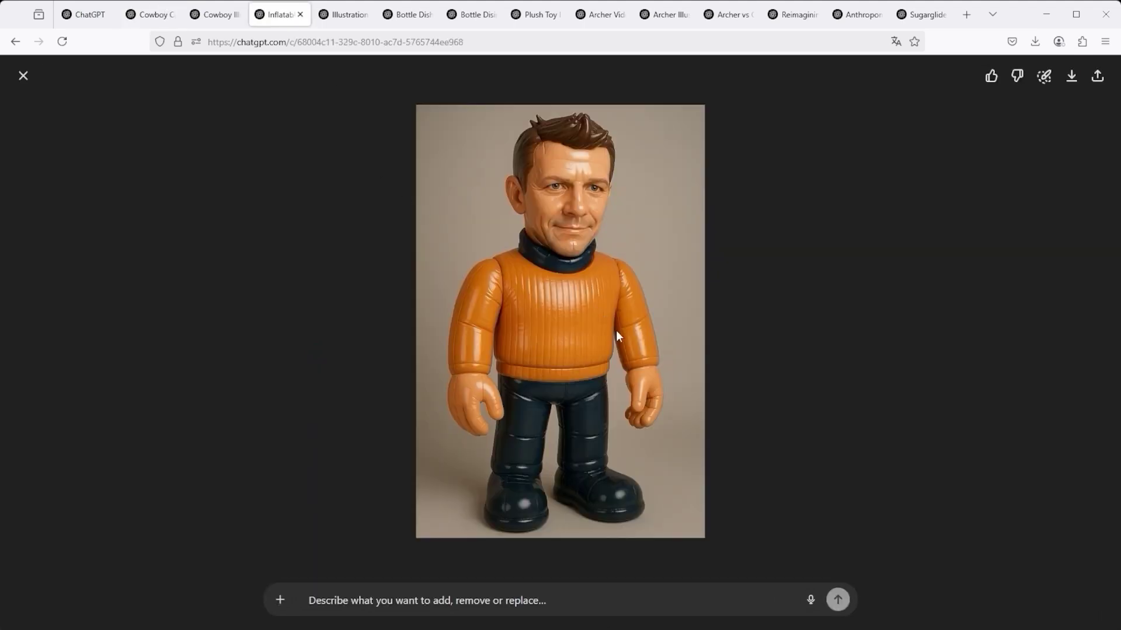
left_click(23, 76)
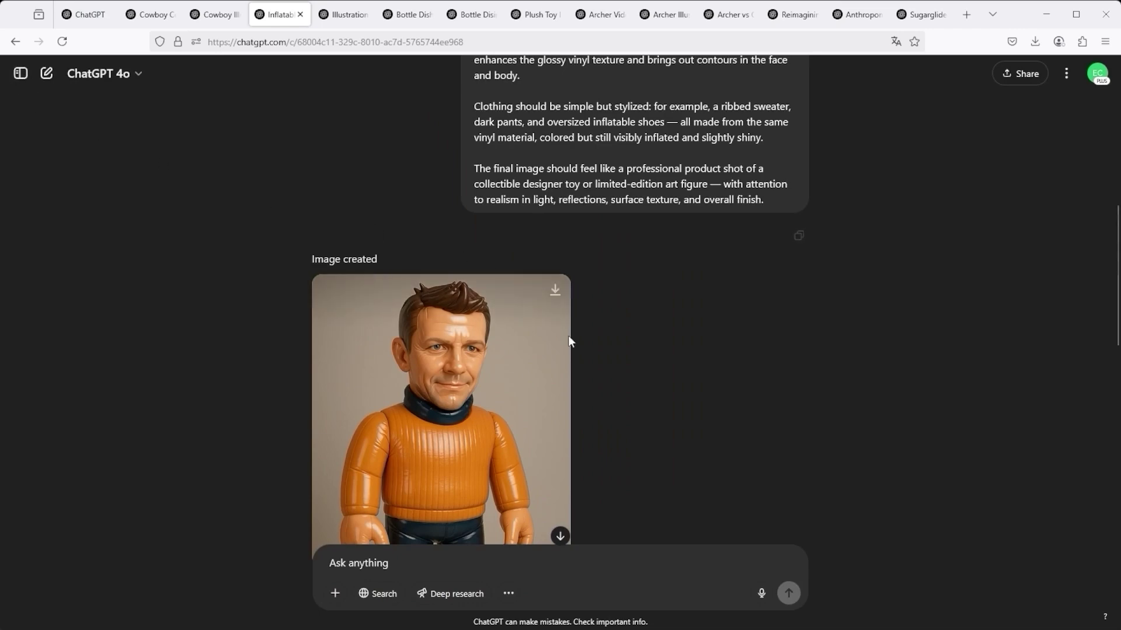
scroll(569, 351, "down", 3)
scroll(566, 367, "down", 8)
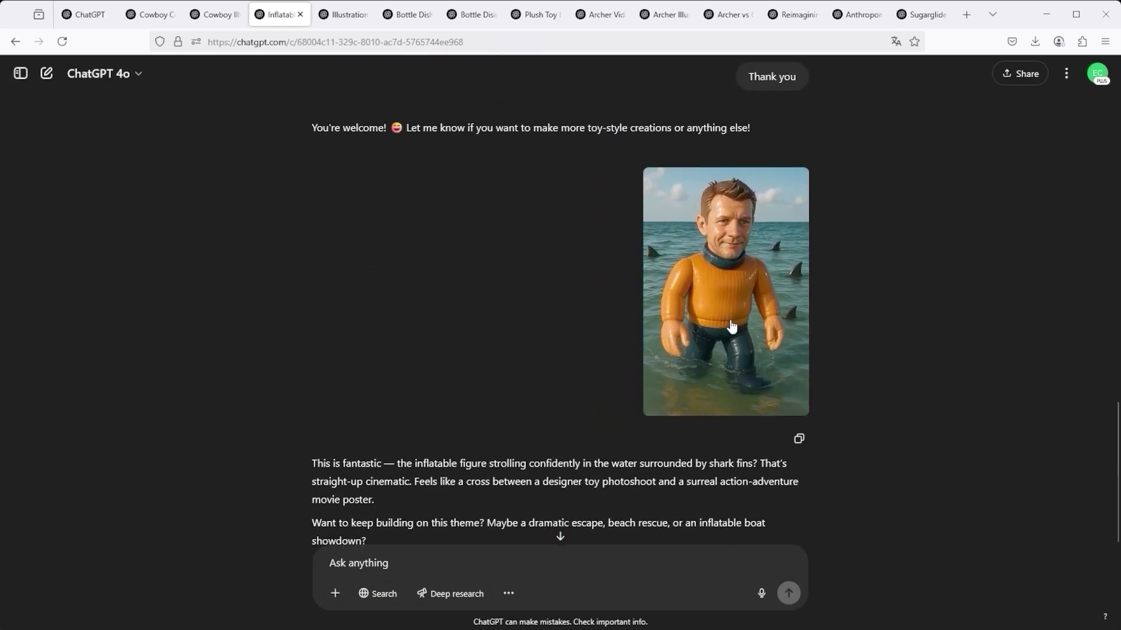
left_click(730, 324)
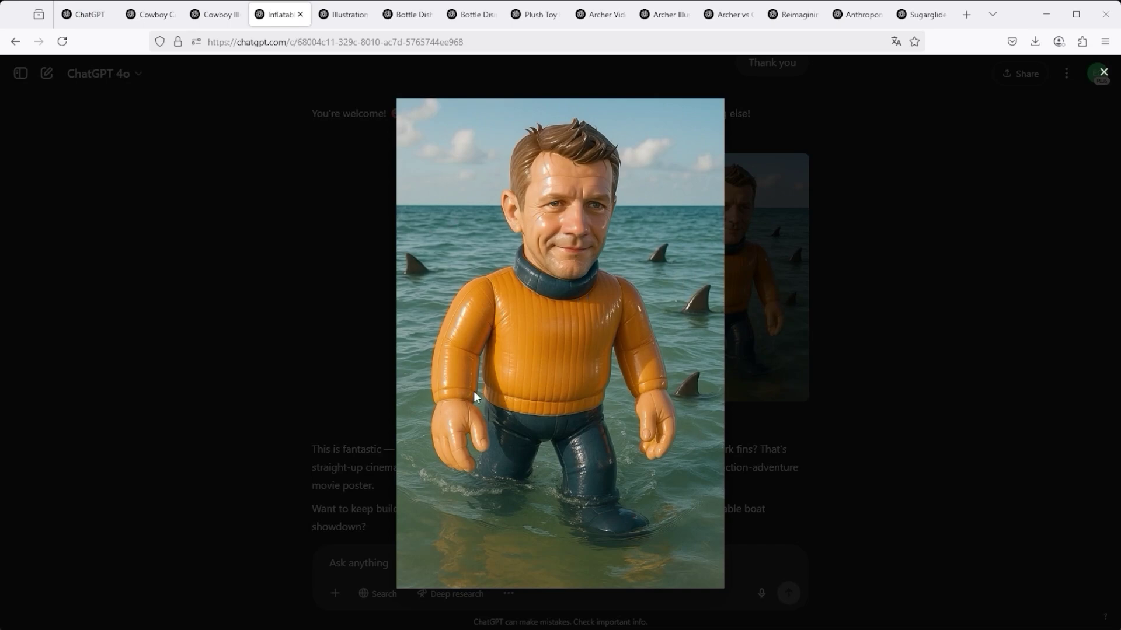
Compare the newly generated cowboy illustration with the source portrait and view it enlarged
left_click(155, 16)
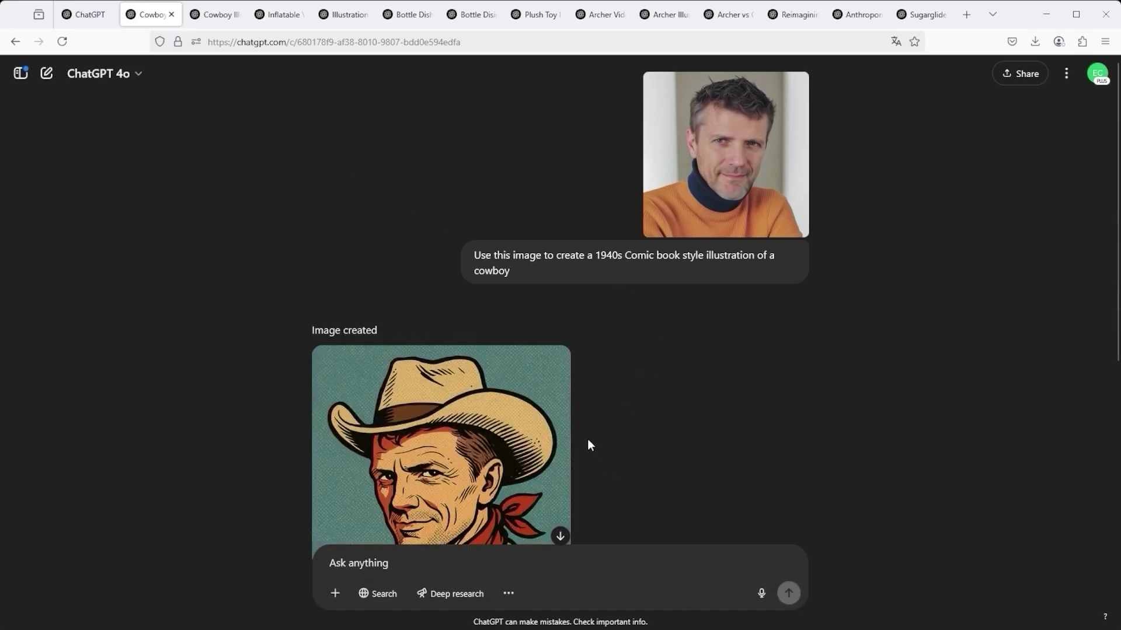
scroll(590, 441, "down", 4)
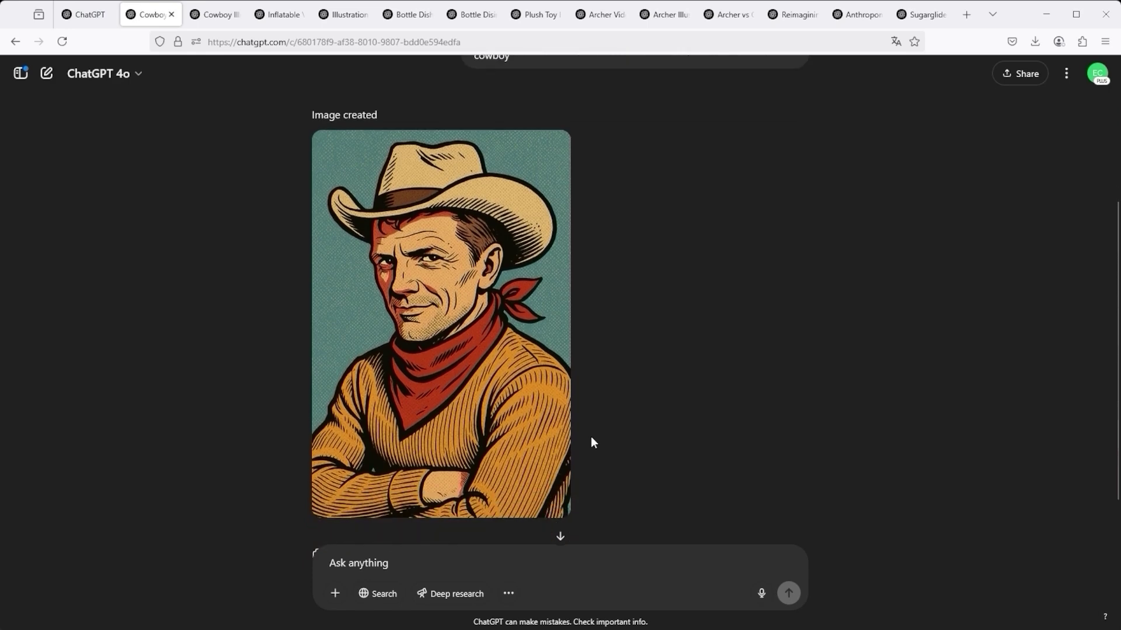
scroll(587, 438, "up", 4)
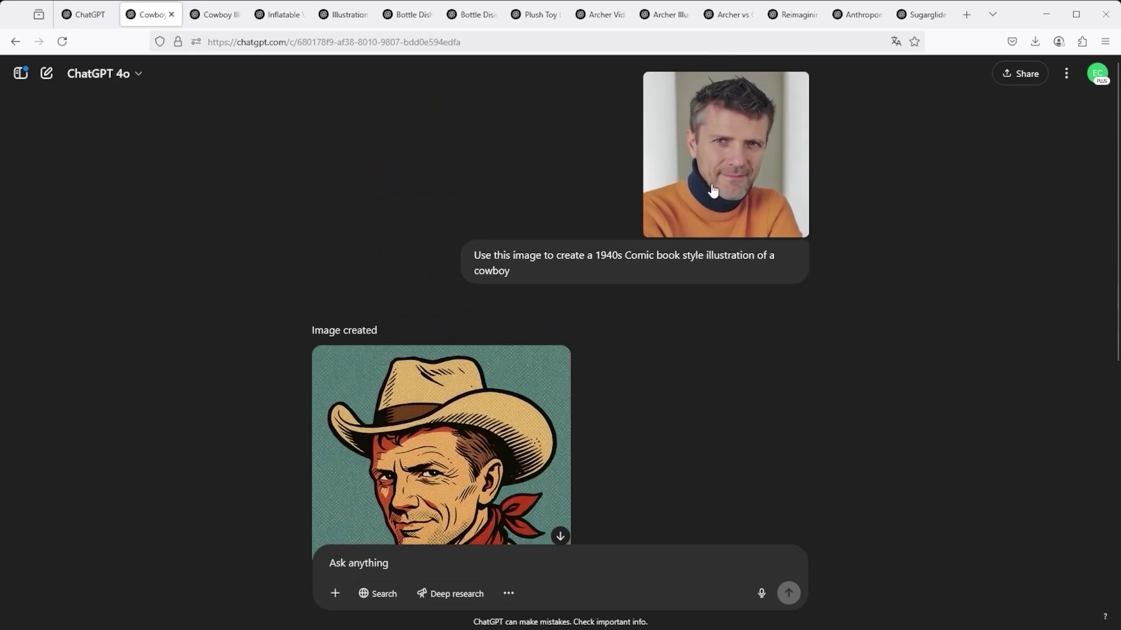
scroll(584, 426, "down", 2)
left_click(495, 402)
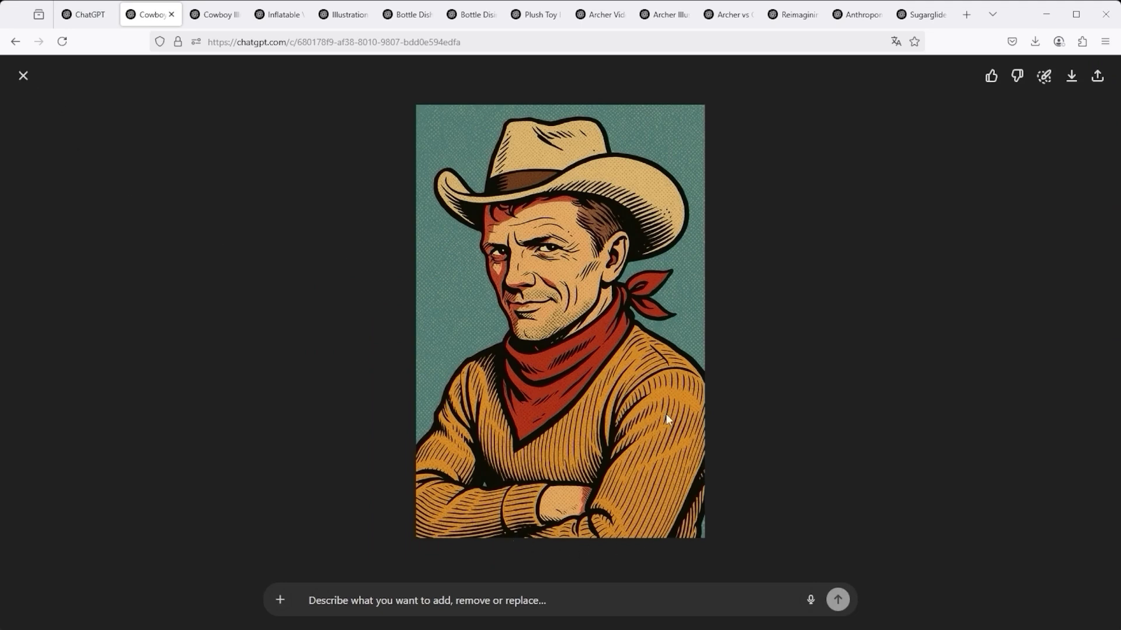
left_click(23, 76)
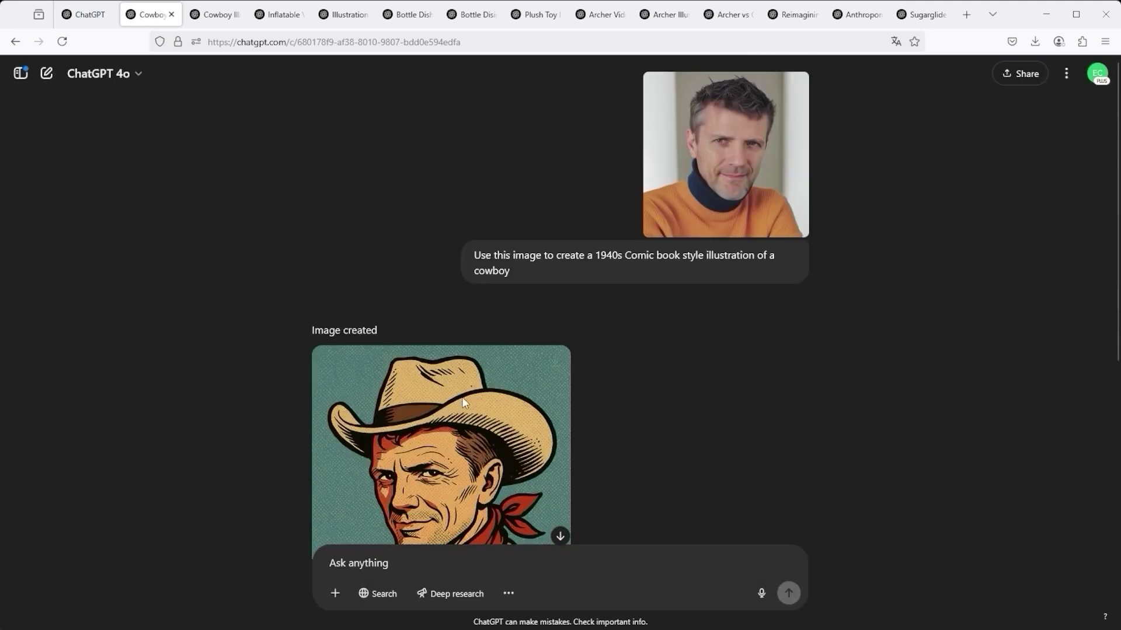
left_click(464, 402)
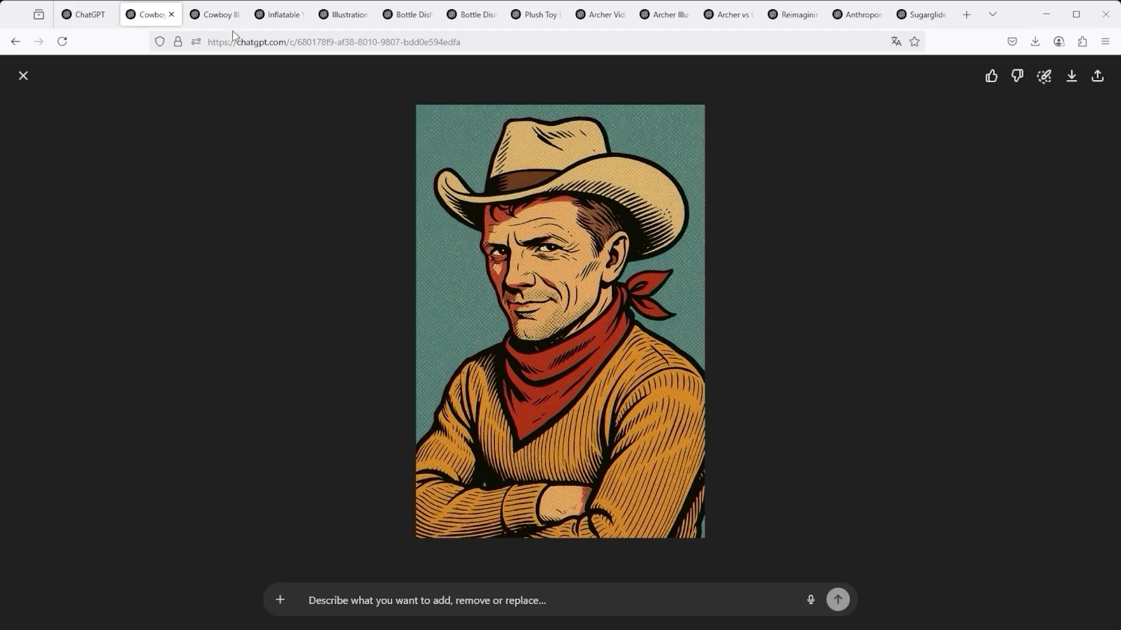
Check the earlier cowboy conversation, then enter "Add Text..." as the edit request for the new cowboy illustration
left_click(215, 15)
left_click(148, 19)
type("Add Text....")
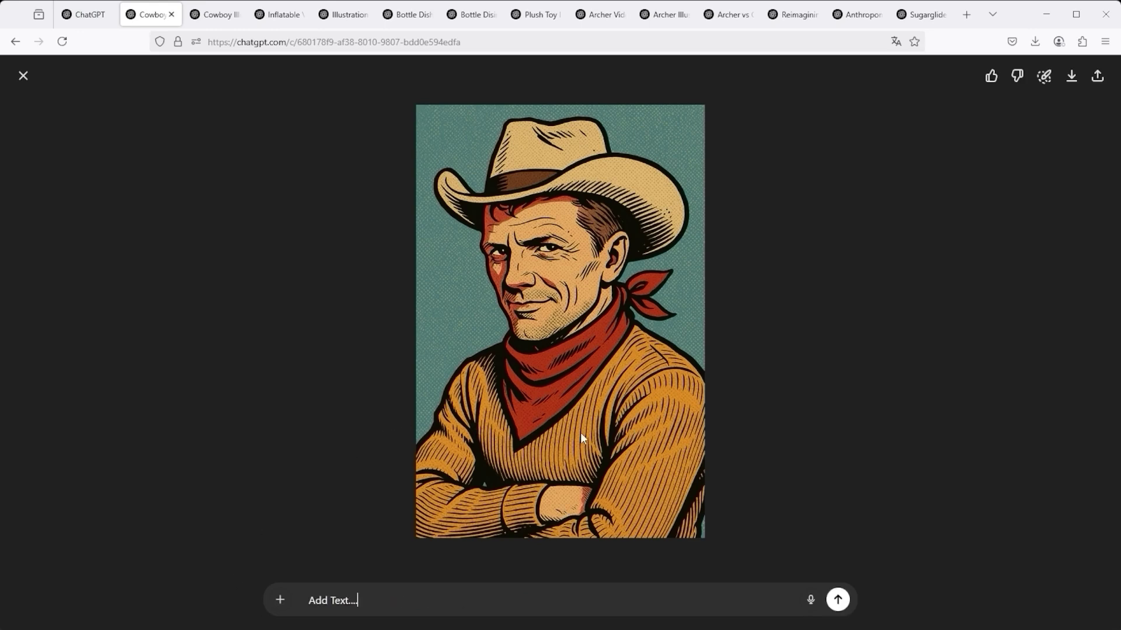